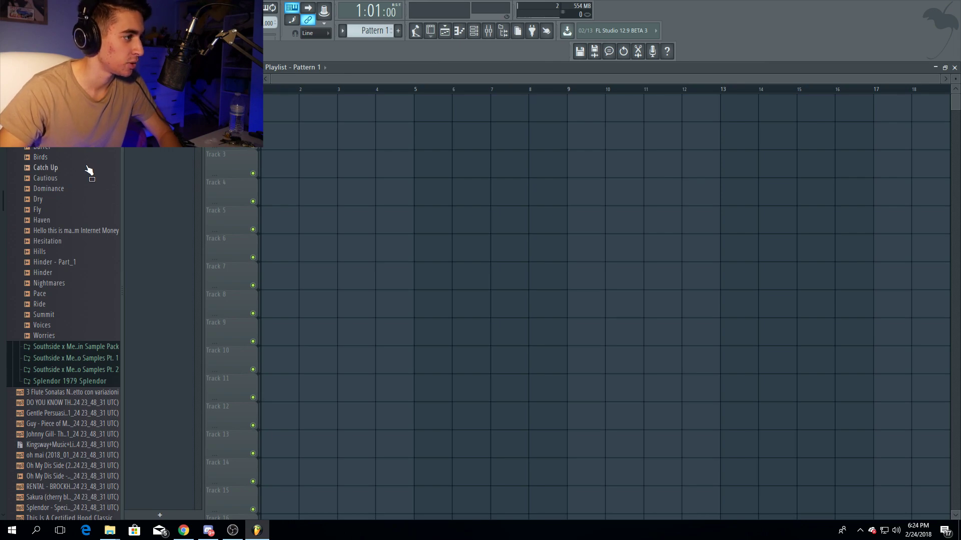
- Place the Birds melodic loop on Track 1 and play it back
{"action": "left_click_drag", "start_coordinate": [42, 160], "coordinate": [278, 96]}
{"action": "key", "text": "space"}
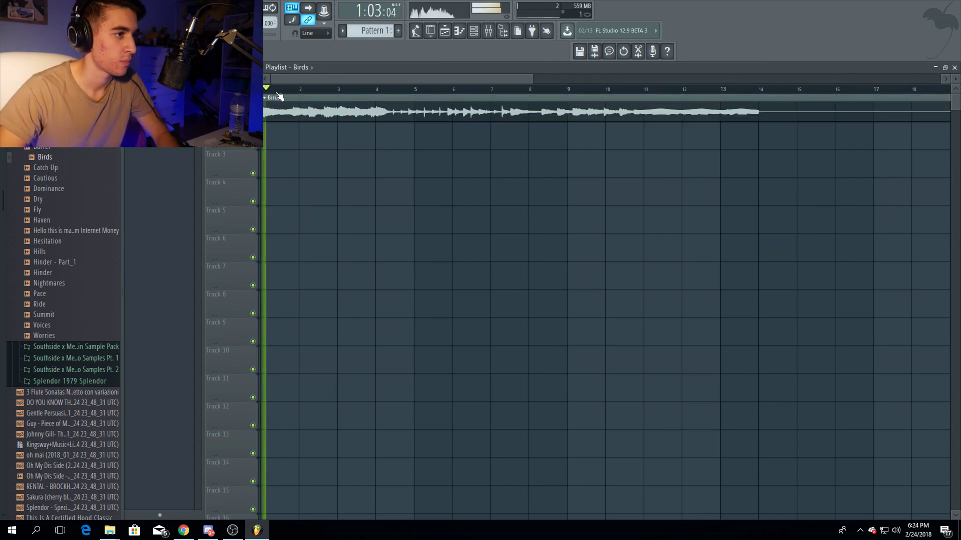
{"action": "scroll", "coordinate": [279, 96], "scroll_direction": "down", "scroll_amount": 5}
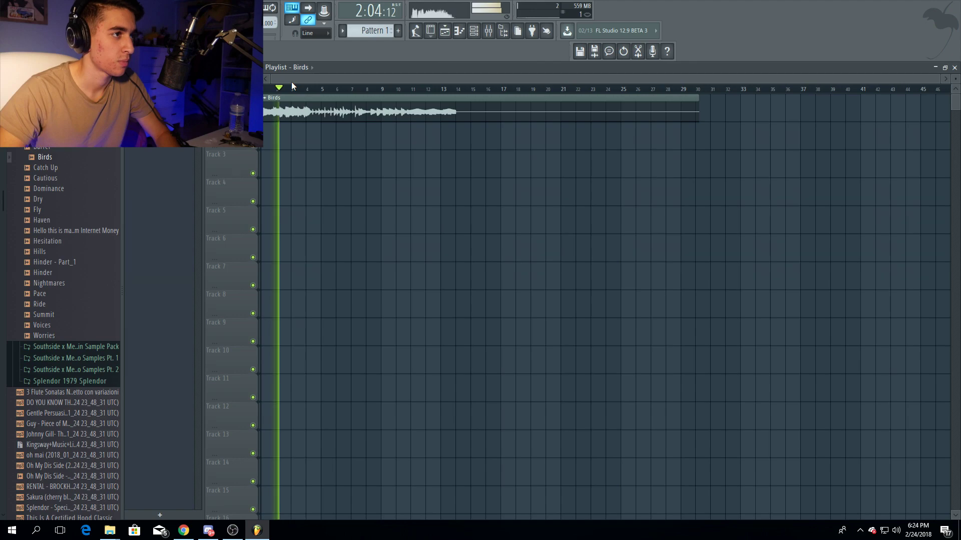
{"action": "scroll", "coordinate": [291, 88], "scroll_direction": "up", "scroll_amount": 3}
{"action": "scroll", "coordinate": [291, 89], "scroll_direction": "up", "scroll_amount": 2}
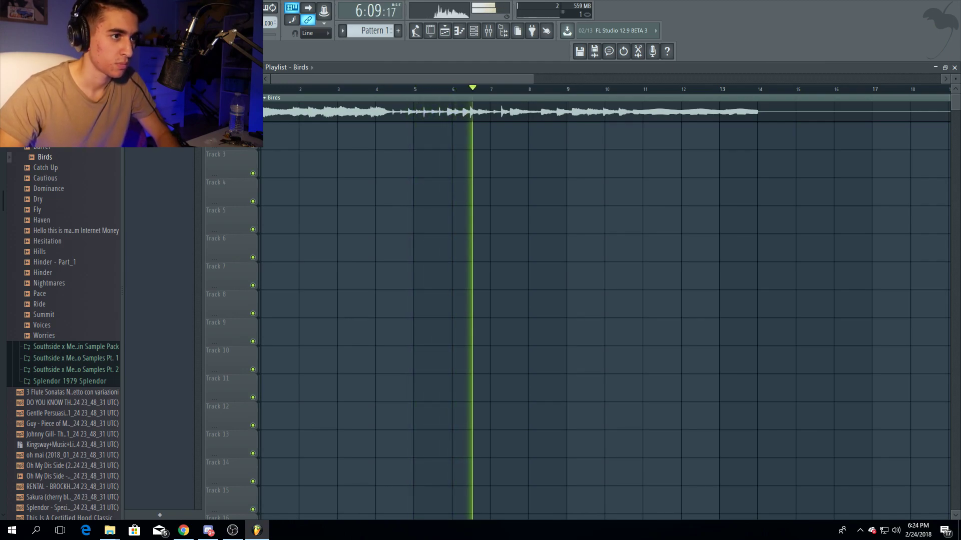
- Trim the Birds clip to end at bar 9, slice it at bar 3, and audition it
{"action": "key", "text": "space"}
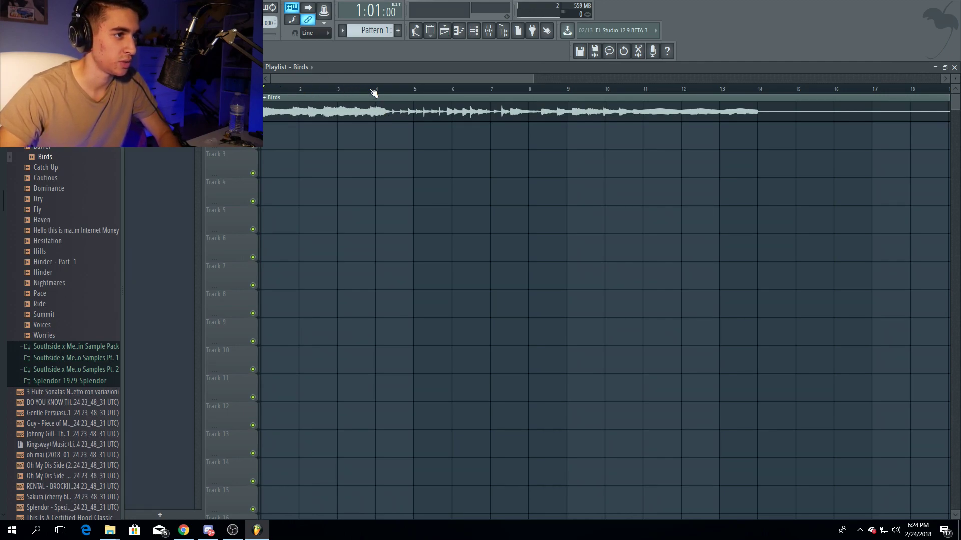
{"action": "key", "text": "space"}
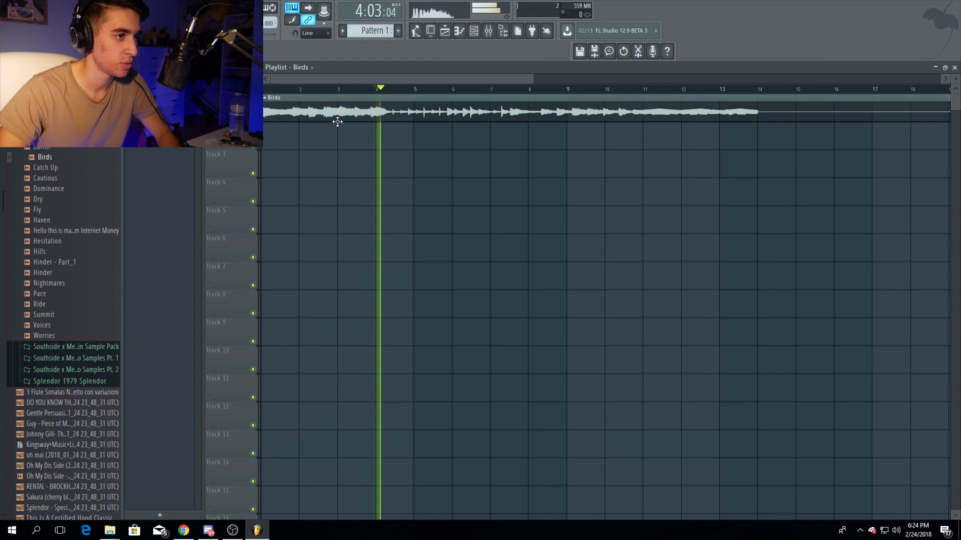
{"action": "key", "text": "space"}
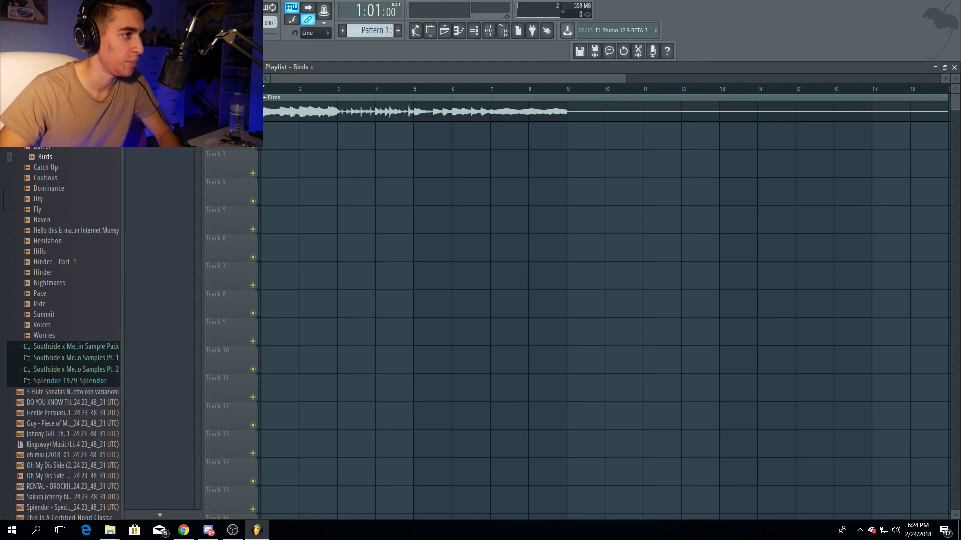
{"action": "key", "text": "space"}
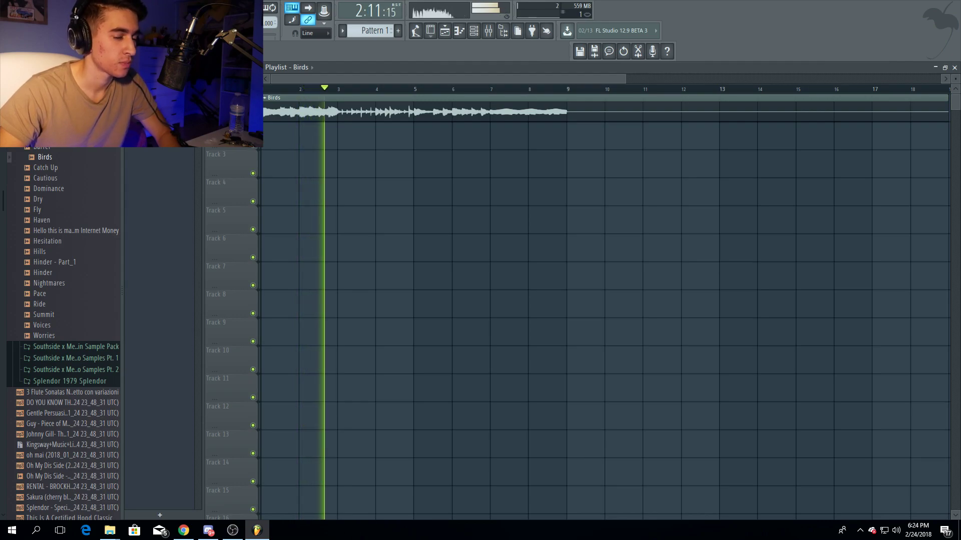
{"action": "key", "text": "space"}
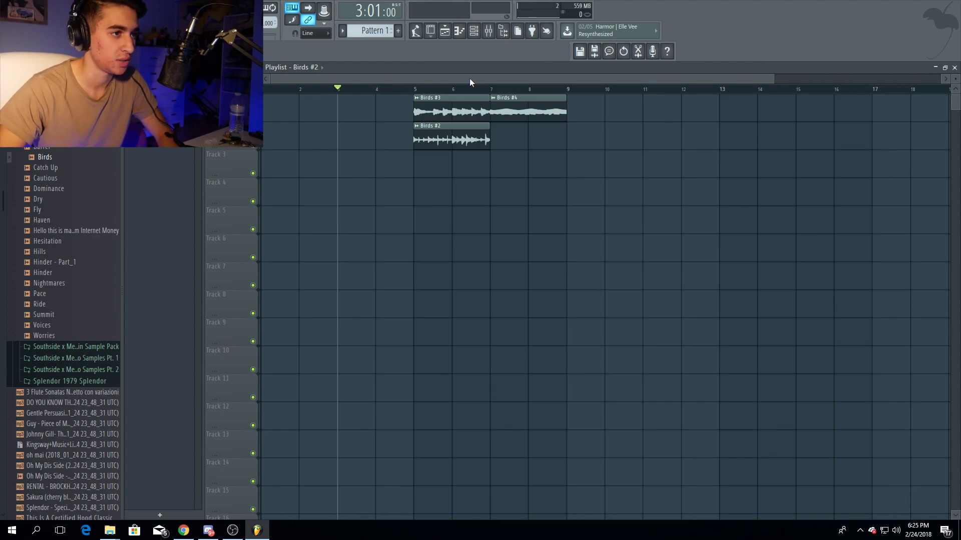
- Move Birds #3 to bar 1 and Birds #4 to bar 3 on track 2, and duplicate Birds #3
{"action": "left_click_drag", "start_coordinate": [467, 106], "coordinate": [319, 93]}
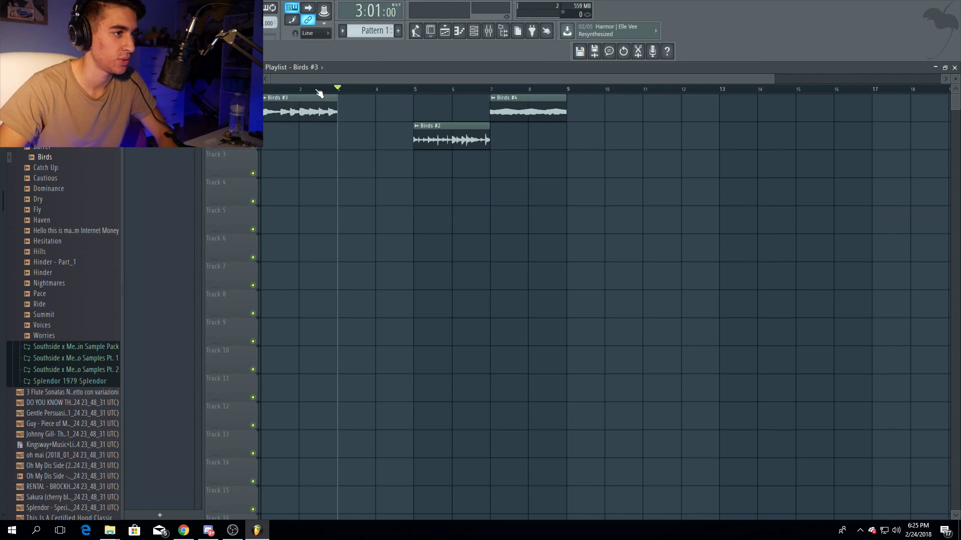
{"action": "key", "text": "space"}
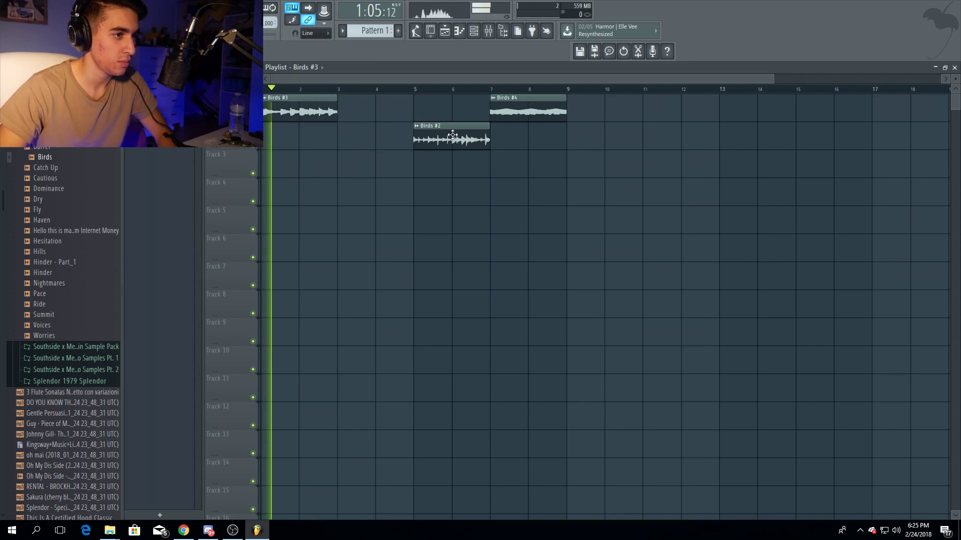
{"action": "left_click_drag", "start_coordinate": [518, 117], "coordinate": [364, 145]}
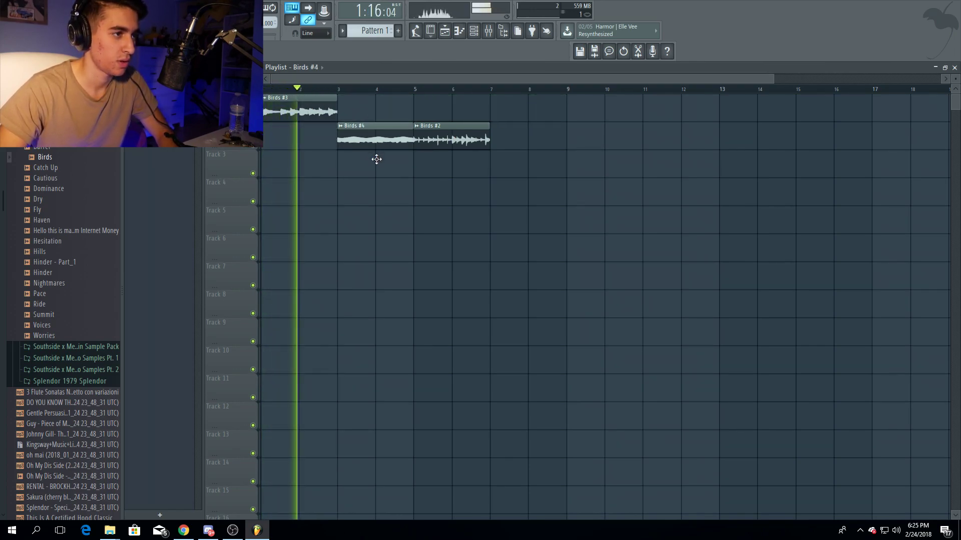
{"action": "left_click", "coordinate": [315, 101]}
{"action": "key", "text": "ctrl+b"}
{"action": "left_click_drag", "start_coordinate": [450, 135], "coordinate": [527, 135]}
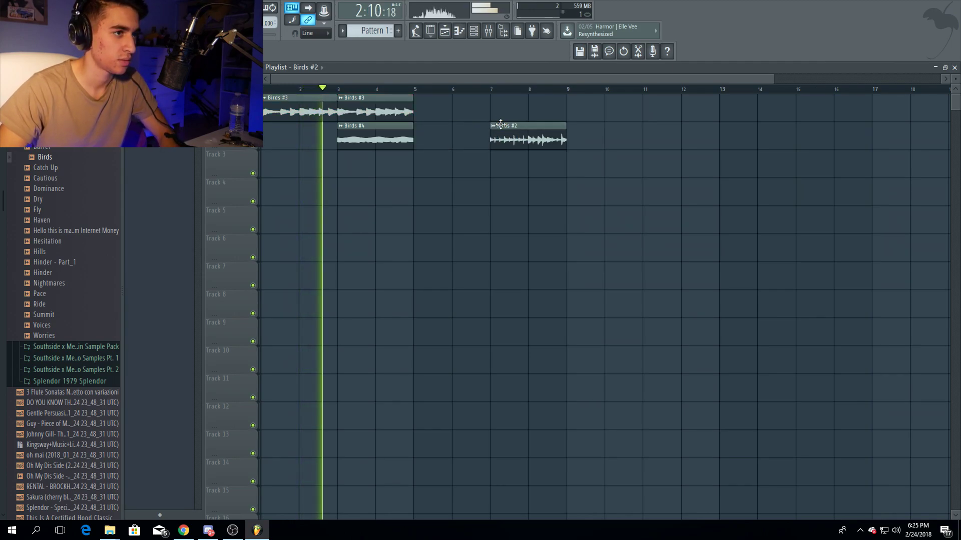
- Lower the Birds #3 mixer fader, move Birds #2 to bar 5 on track 3, and duplicate chops
{"action": "left_click", "coordinate": [488, 30]}
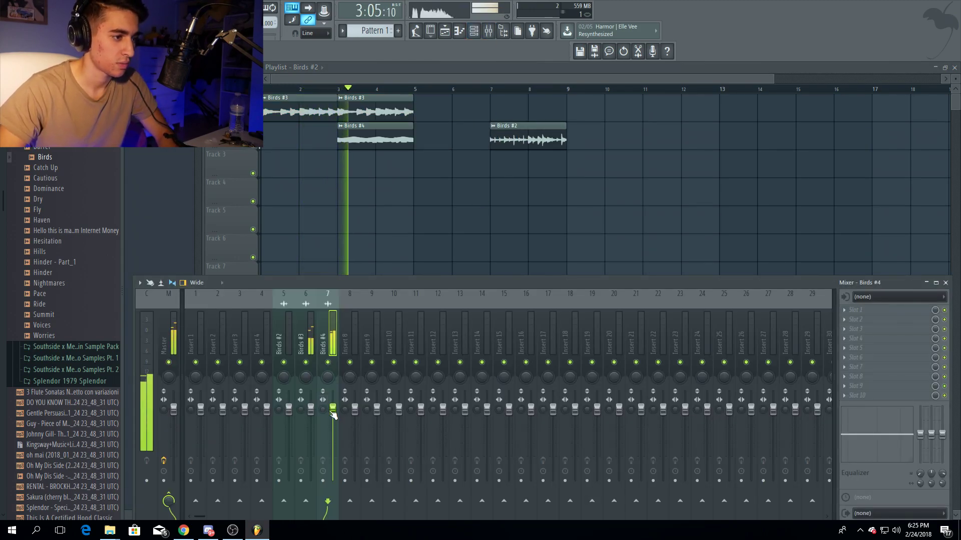
{"action": "left_click_drag", "start_coordinate": [311, 409], "coordinate": [310, 414]}
{"action": "left_click_drag", "start_coordinate": [529, 143], "coordinate": [453, 176]}
{"action": "left_click_drag", "start_coordinate": [430, 104], "coordinate": [377, 133]}
{"action": "key", "text": "ctrl+b"}
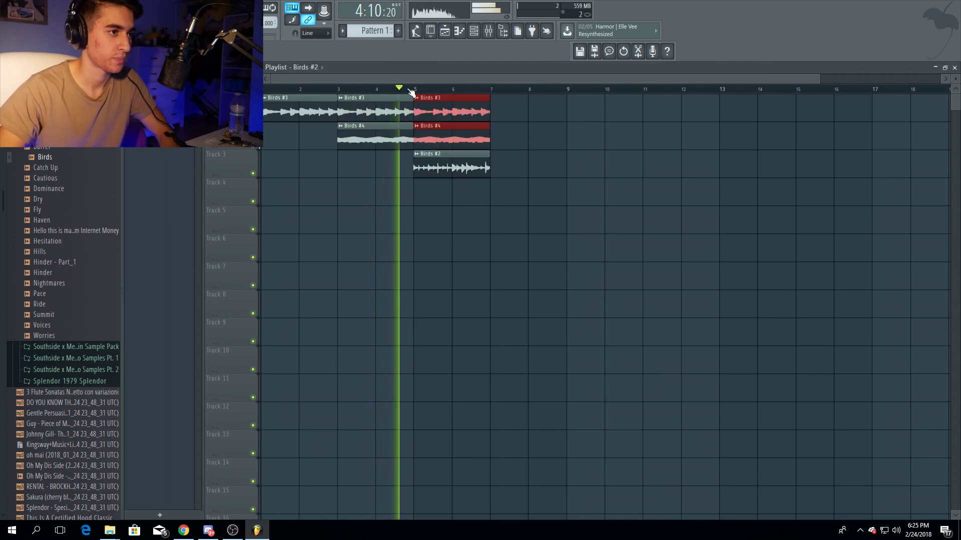
{"action": "key", "text": "space"}
- Load Gross Beat into an insert slot on the Birds #2 mixer channel
{"action": "left_click", "coordinate": [486, 32]}
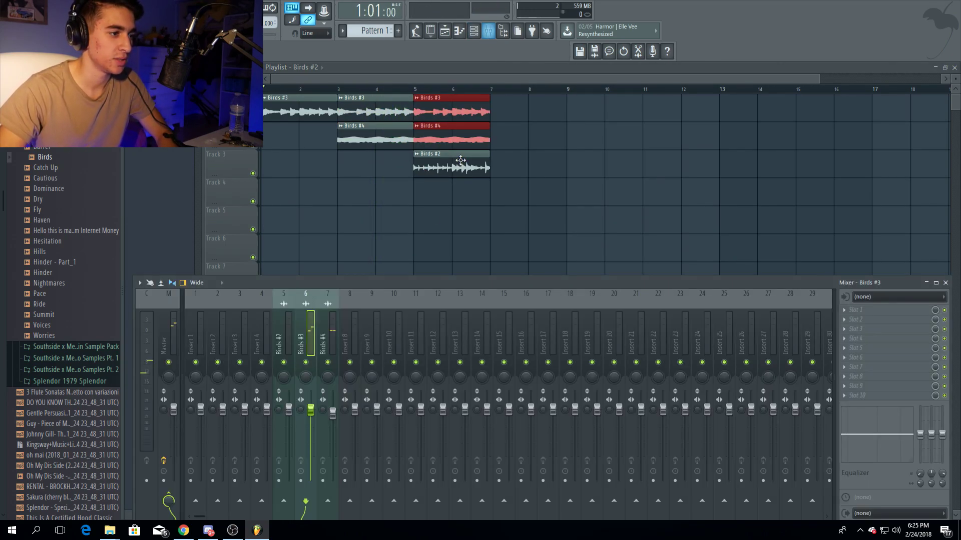
{"action": "left_click", "coordinate": [858, 311]}
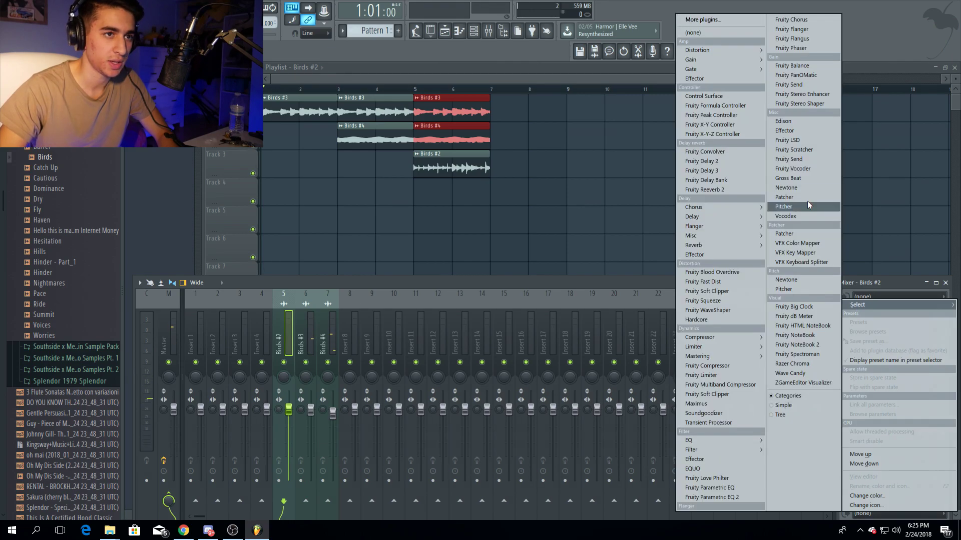
{"action": "left_click", "coordinate": [725, 19]}
{"action": "type", "text": "gr"}
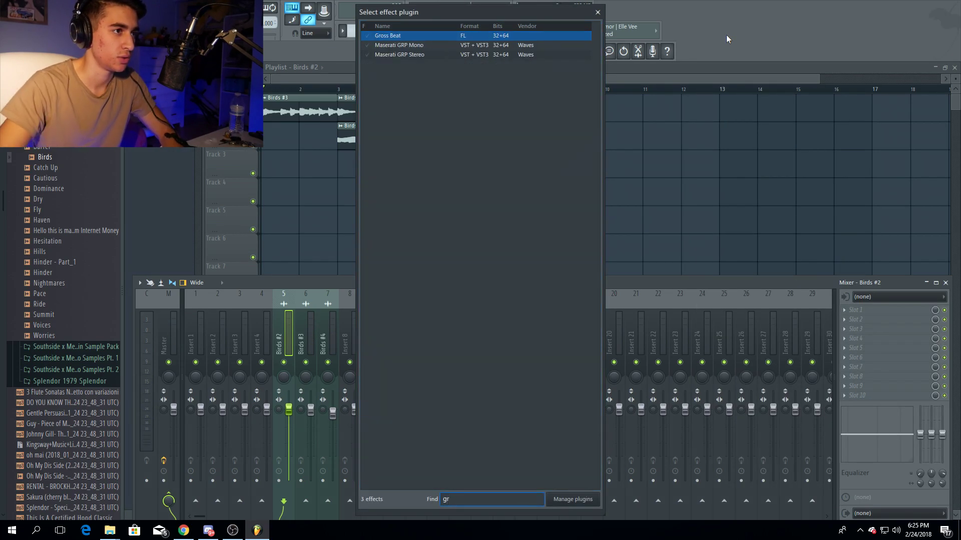
{"action": "double_click", "coordinate": [406, 35]}
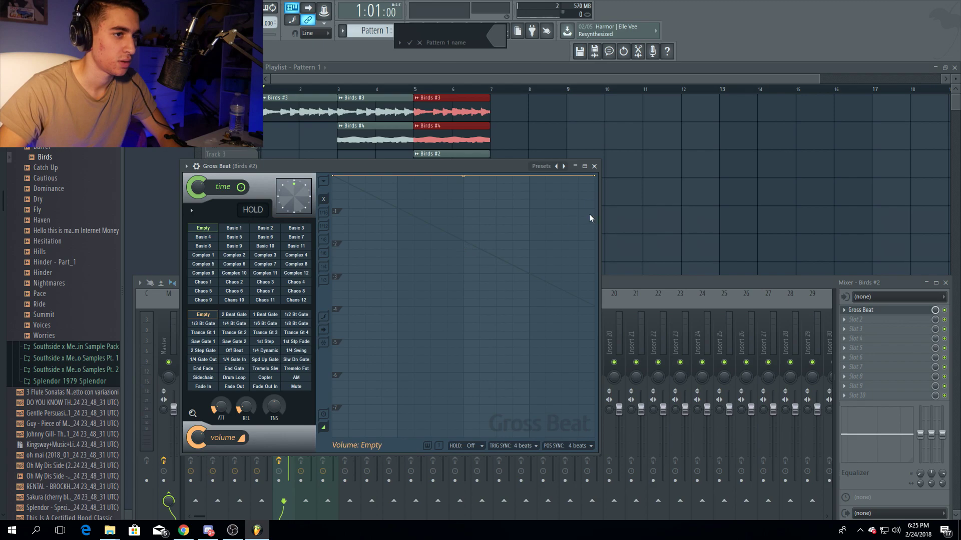
- Create a rising Gross Beat mix-level automation clip and select the Birds #2 chops on track 3
{"action": "right_click", "coordinate": [935, 311]}
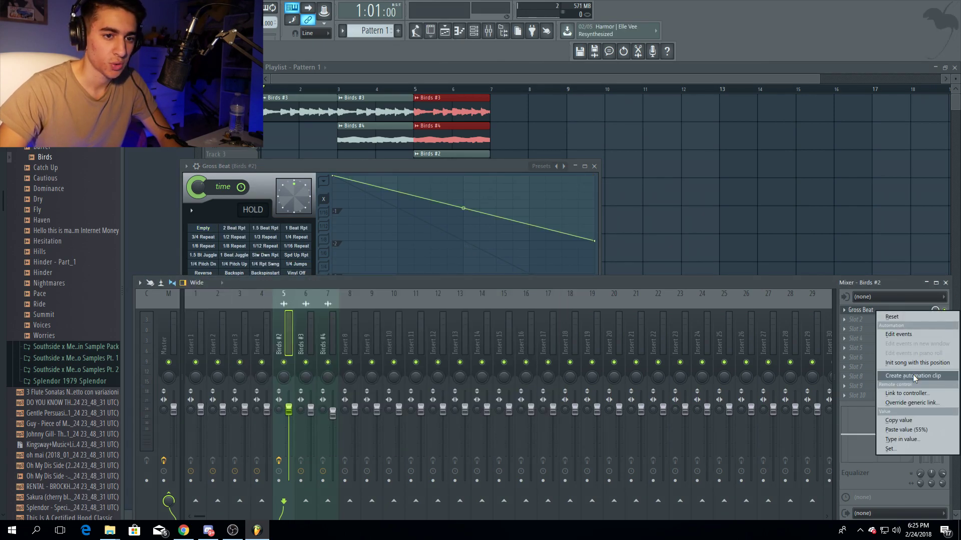
{"action": "left_click", "coordinate": [913, 376]}
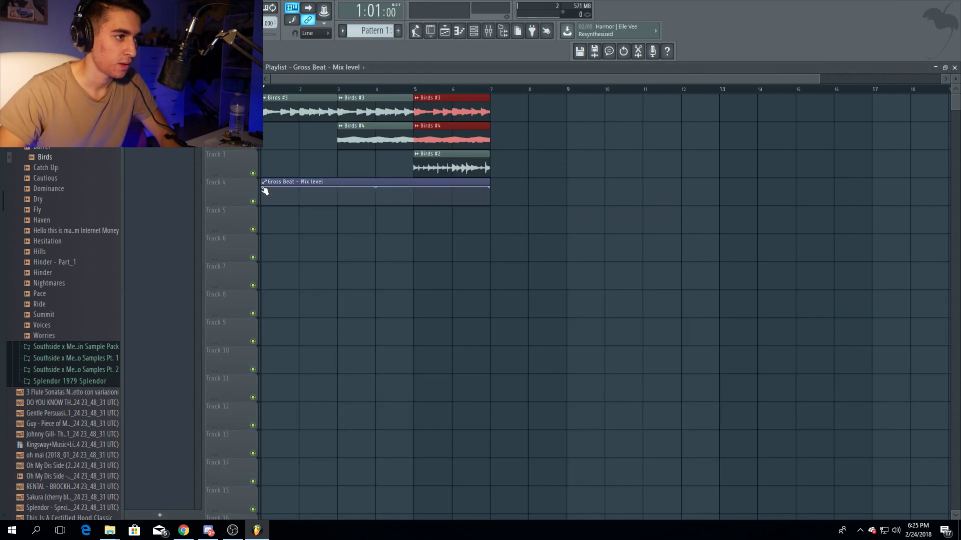
{"action": "left_click_drag", "start_coordinate": [264, 191], "coordinate": [410, 205]}
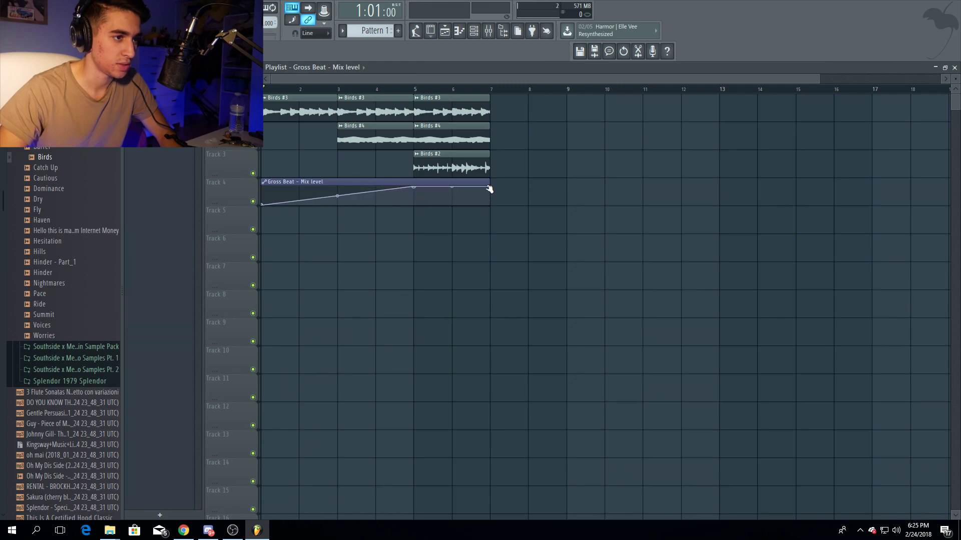
{"action": "left_click_drag", "start_coordinate": [523, 168], "coordinate": [475, 167]}
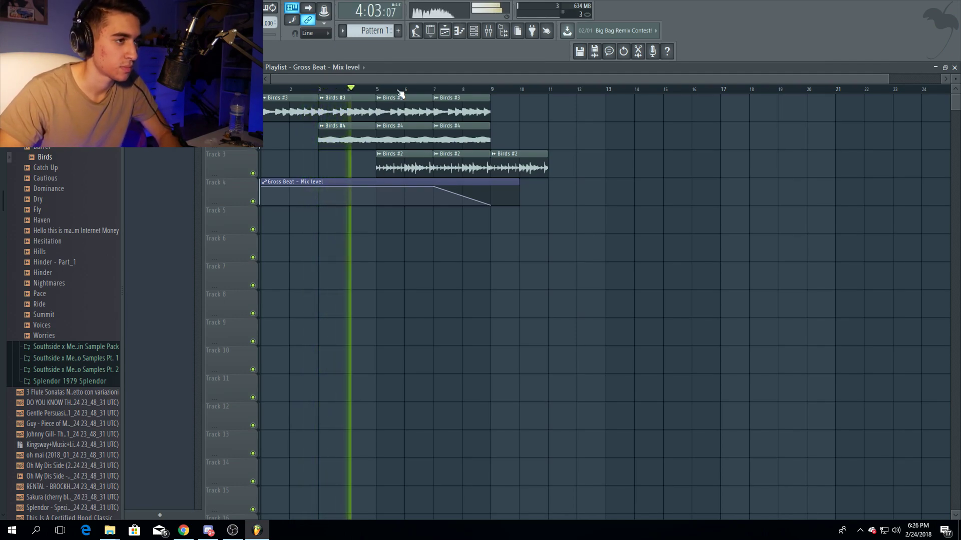
- Paint another Birds #2 chop at bars 11–13 on track 3
{"action": "scroll", "coordinate": [400, 94], "scroll_direction": "down", "scroll_amount": 1}
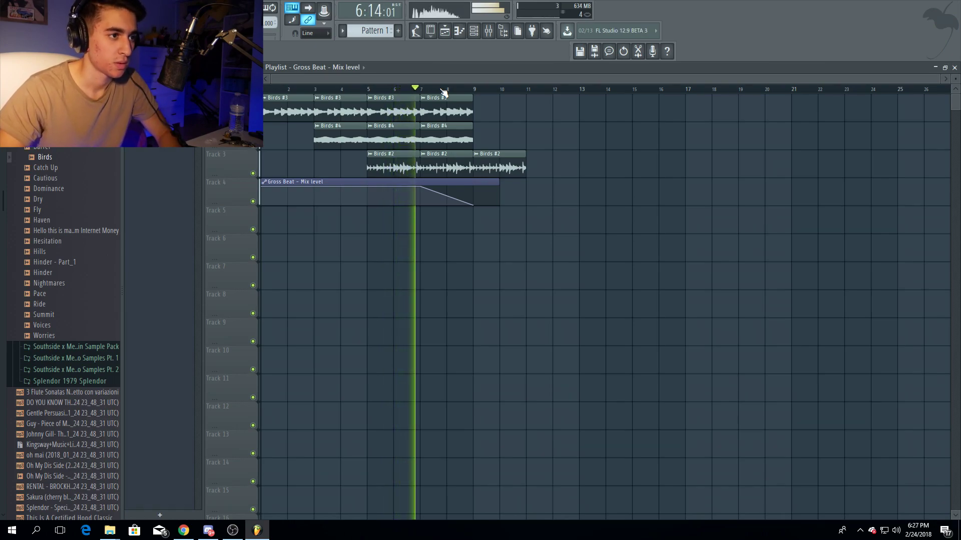
{"action": "left_click", "coordinate": [556, 165]}
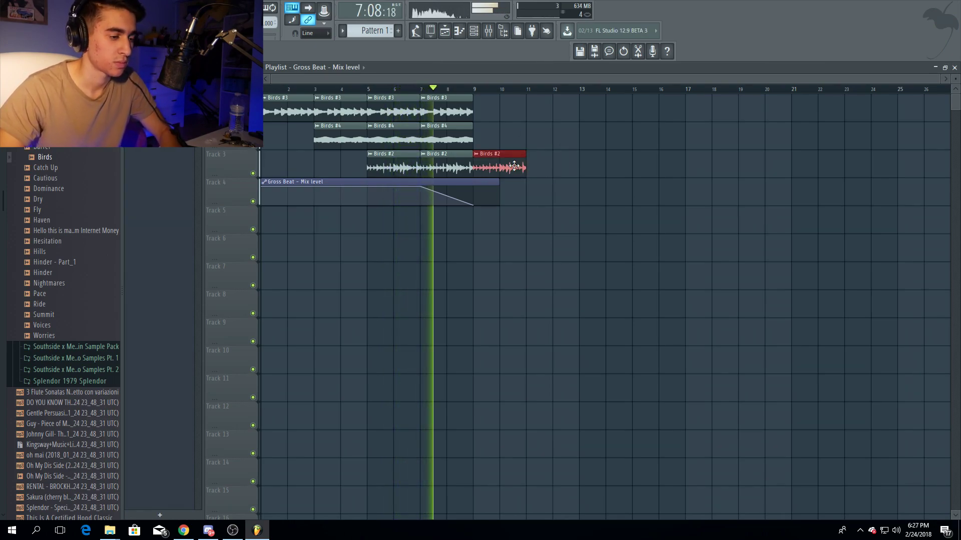
{"action": "scroll", "coordinate": [530, 97], "scroll_direction": "down", "scroll_amount": 2}
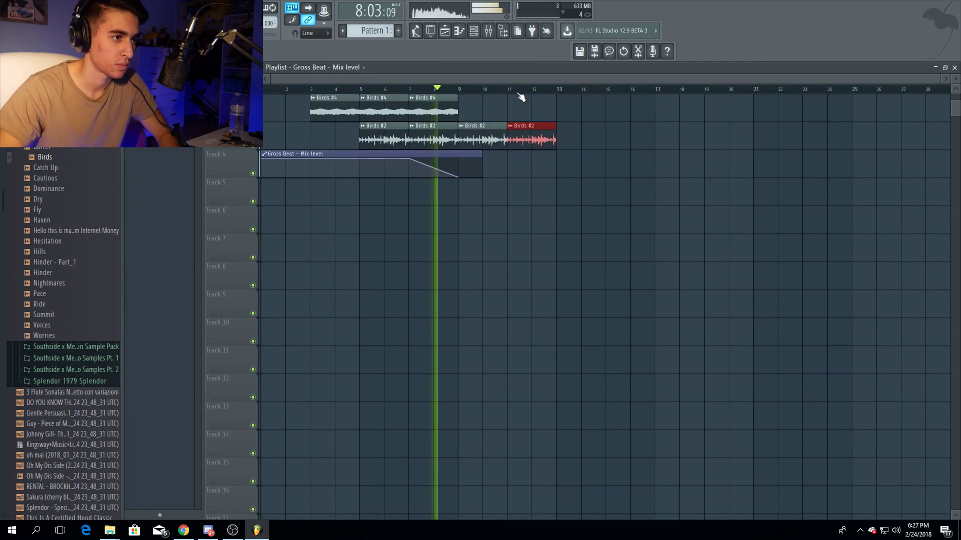
{"action": "scroll", "coordinate": [568, 133], "scroll_direction": "up", "scroll_amount": 1}
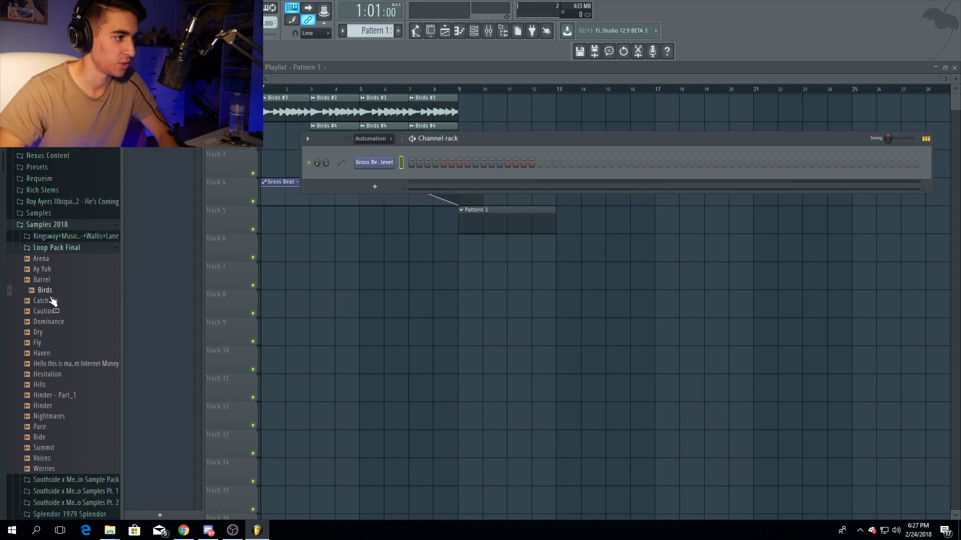
- Collapse the loop folders, open the mai Drum Kit, and add the Block perc sample to the channel rack
{"action": "scroll", "coordinate": [53, 303], "scroll_direction": "up", "scroll_amount": 2}
{"action": "left_click", "coordinate": [52, 303]}
{"action": "left_click", "coordinate": [57, 281]}
{"action": "scroll", "coordinate": [85, 287], "scroll_direction": "up", "scroll_amount": 4}
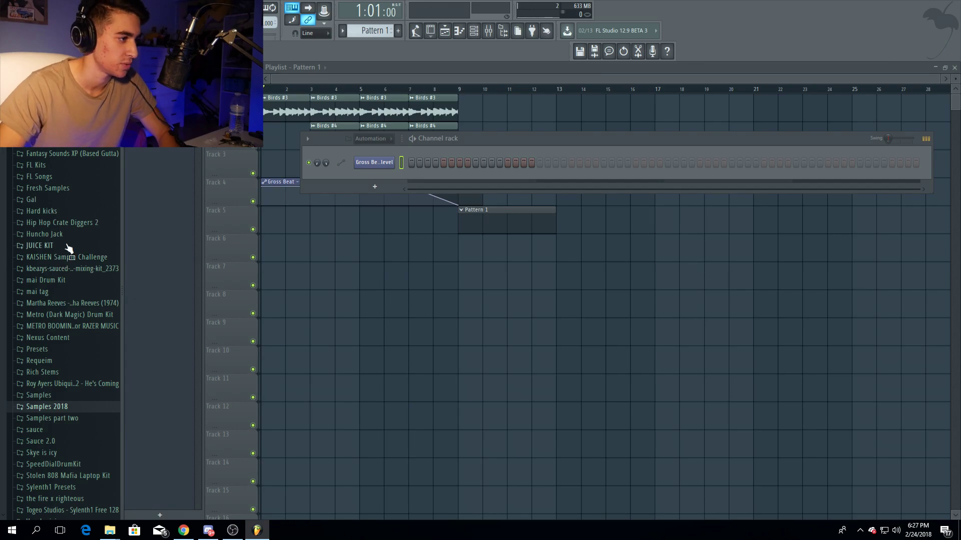
{"action": "scroll", "coordinate": [69, 249], "scroll_direction": "down", "scroll_amount": 3}
{"action": "left_click", "coordinate": [60, 218]}
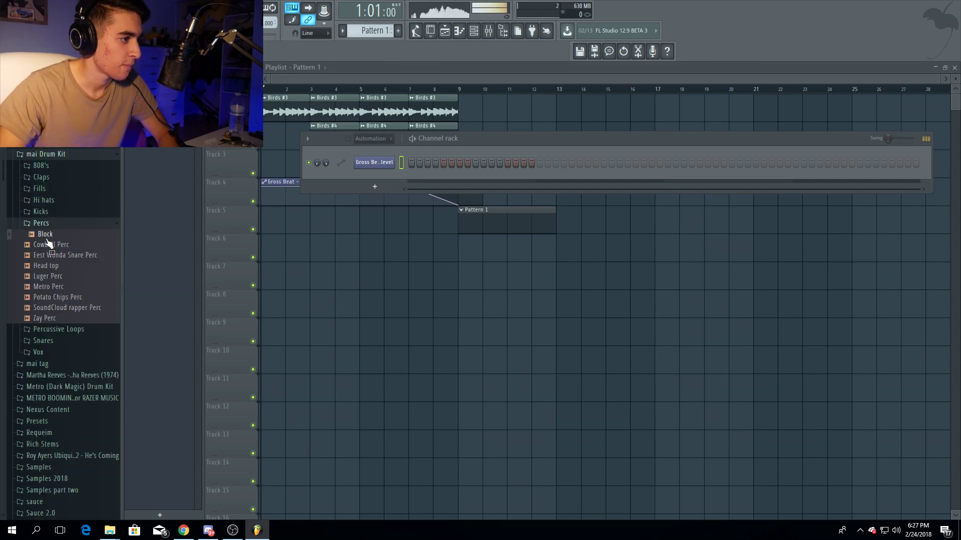
{"action": "left_click_drag", "start_coordinate": [417, 173], "coordinate": [417, 176]}
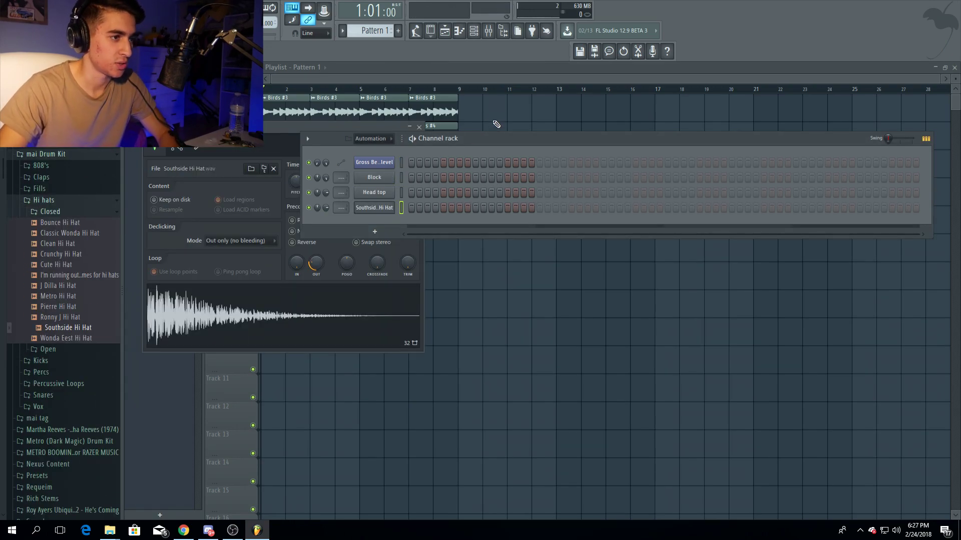
- Program four Head top hits spaced eight steps apart in the 32-step pattern
{"action": "left_click", "coordinate": [443, 192]}
{"action": "key", "text": "space"}
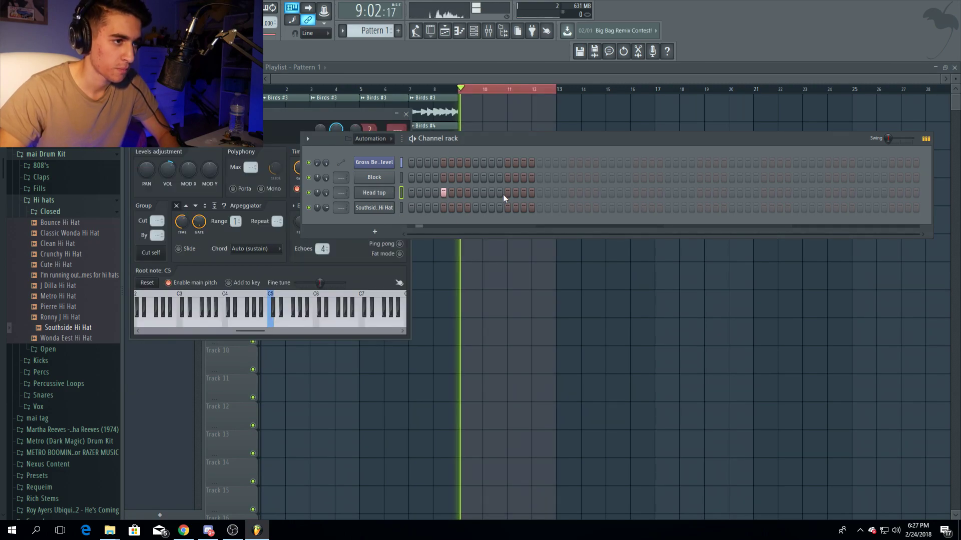
{"action": "left_click", "coordinate": [506, 193]}
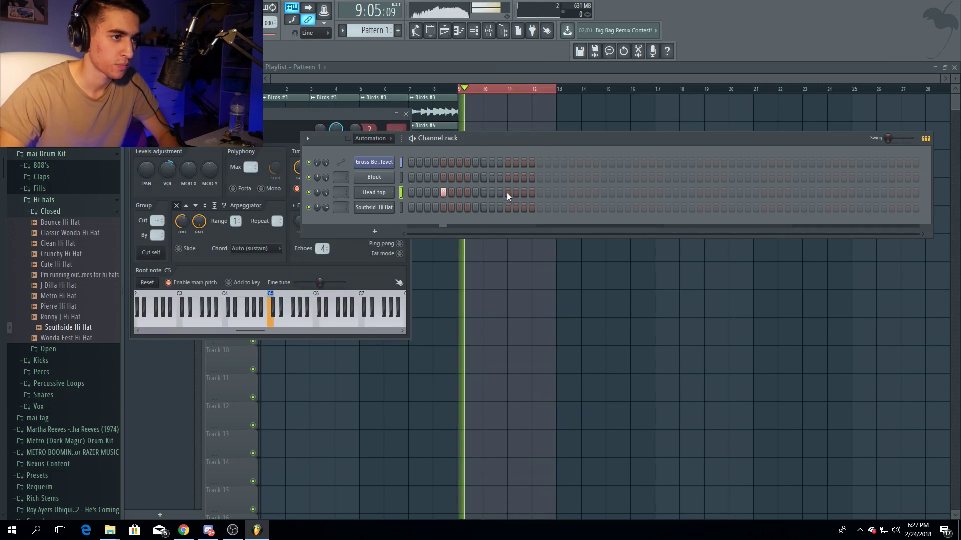
{"action": "left_click", "coordinate": [571, 193]}
{"action": "left_click", "coordinate": [635, 193]}
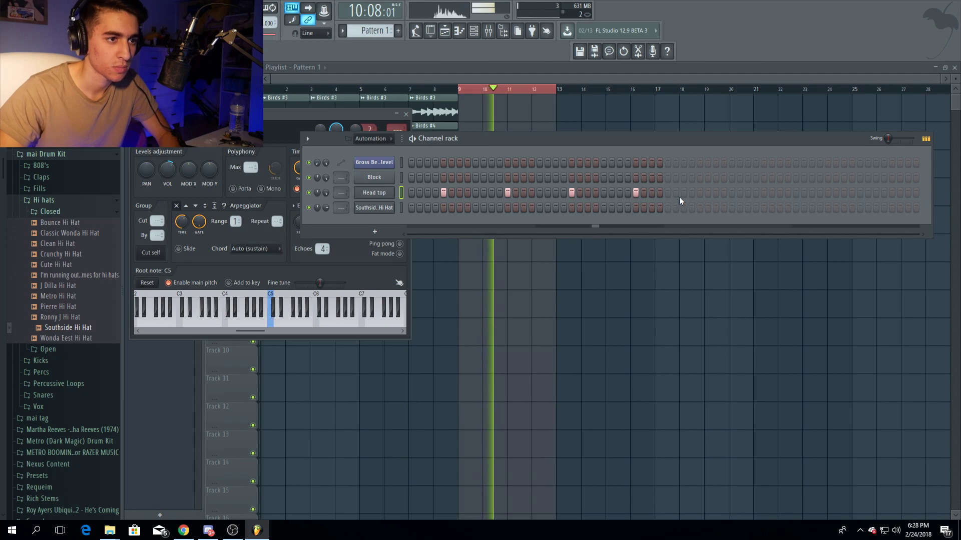
- Fill the Southside Hi Hat on every other step and listen to it
{"action": "key", "text": "space"}
{"action": "right_click", "coordinate": [394, 207]}
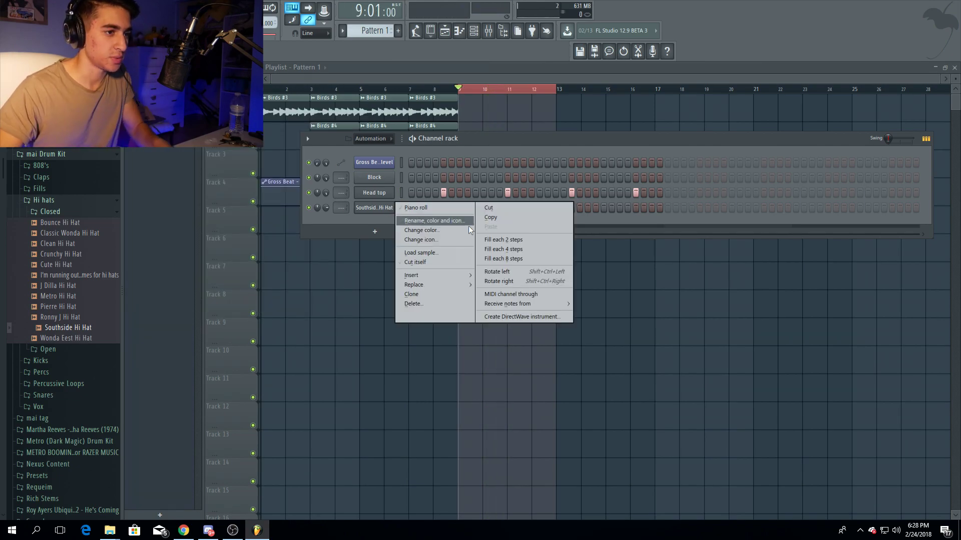
{"action": "left_click", "coordinate": [517, 241]}
{"action": "key", "text": "space"}
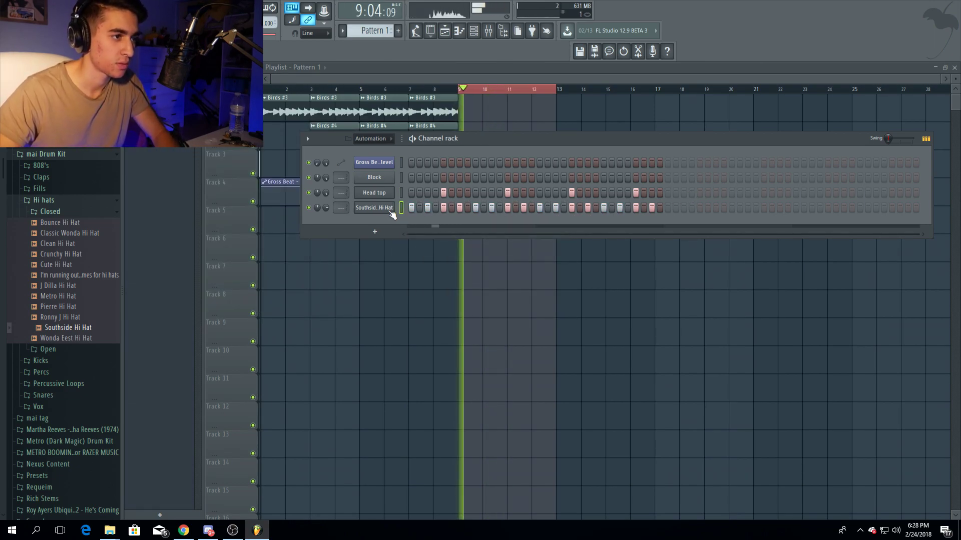
{"action": "key", "text": "space"}
- Add scattered Block hits on steps 2, 8, 9 and later in the pattern
{"action": "left_click", "coordinate": [402, 178]}
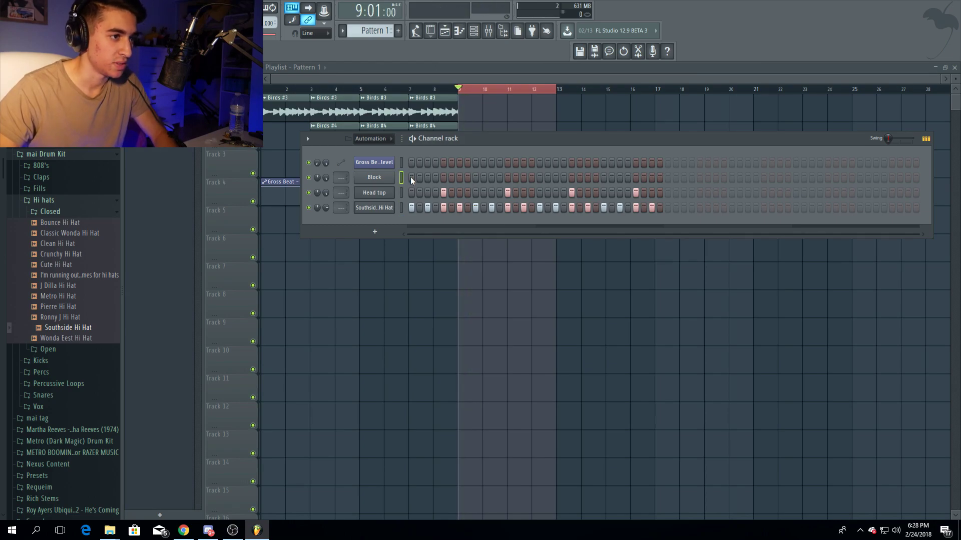
{"action": "left_click", "coordinate": [421, 178]}
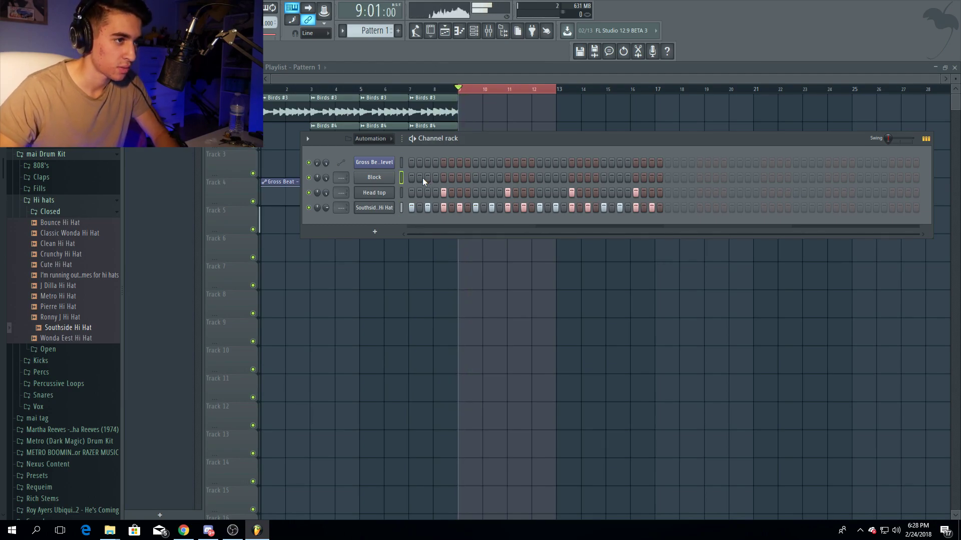
{"action": "key", "text": "space"}
{"action": "key", "text": "space"}
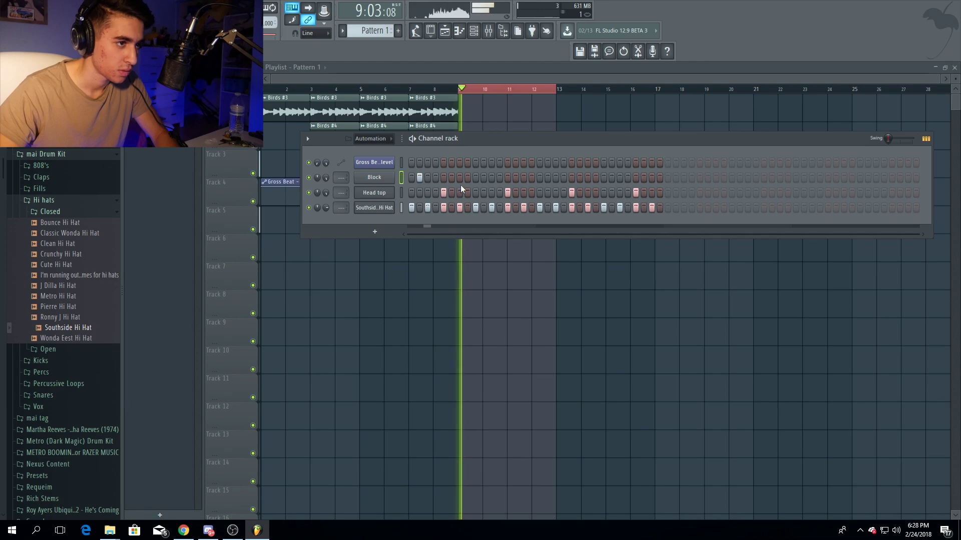
{"action": "key", "text": "space"}
{"action": "left_click", "coordinate": [469, 179]}
{"action": "key", "text": "space"}
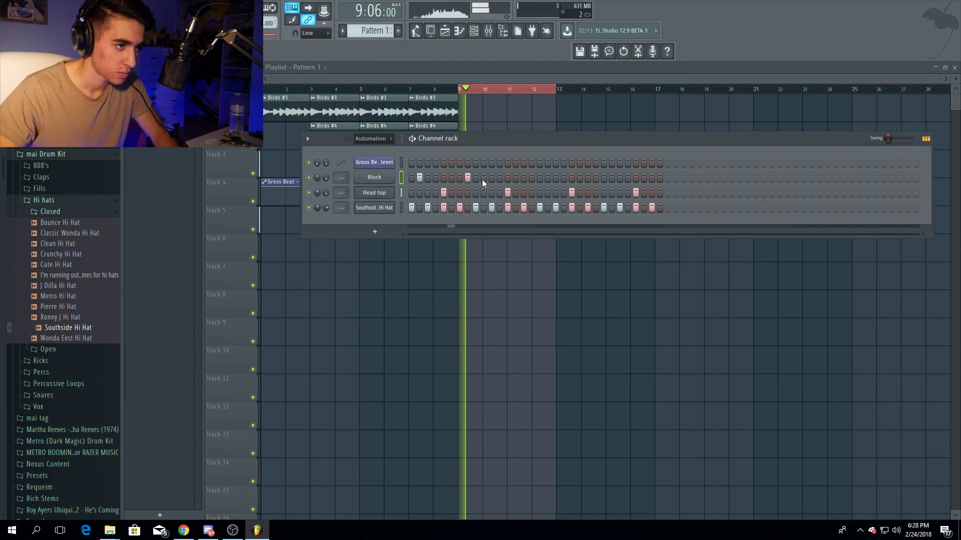
{"action": "left_click", "coordinate": [483, 178]}
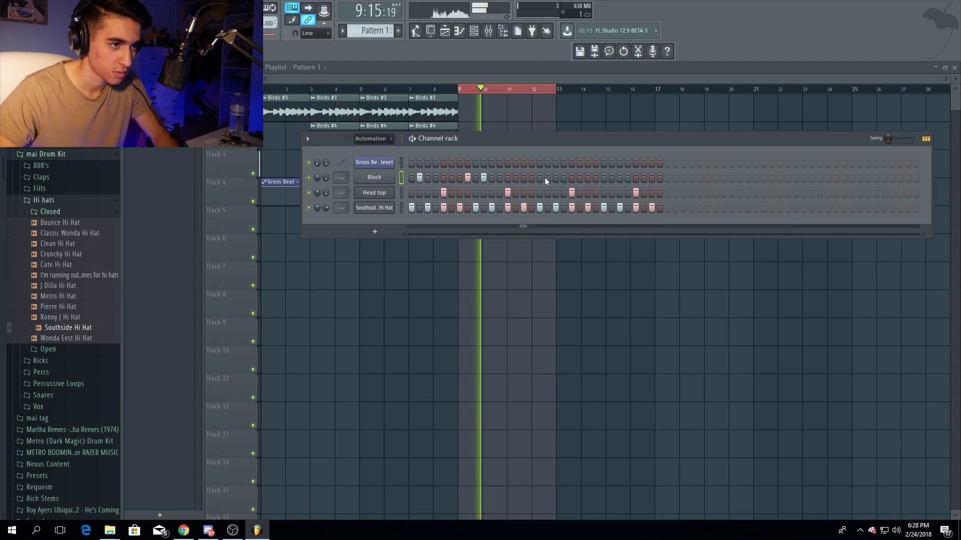
{"action": "left_click", "coordinate": [592, 177]}
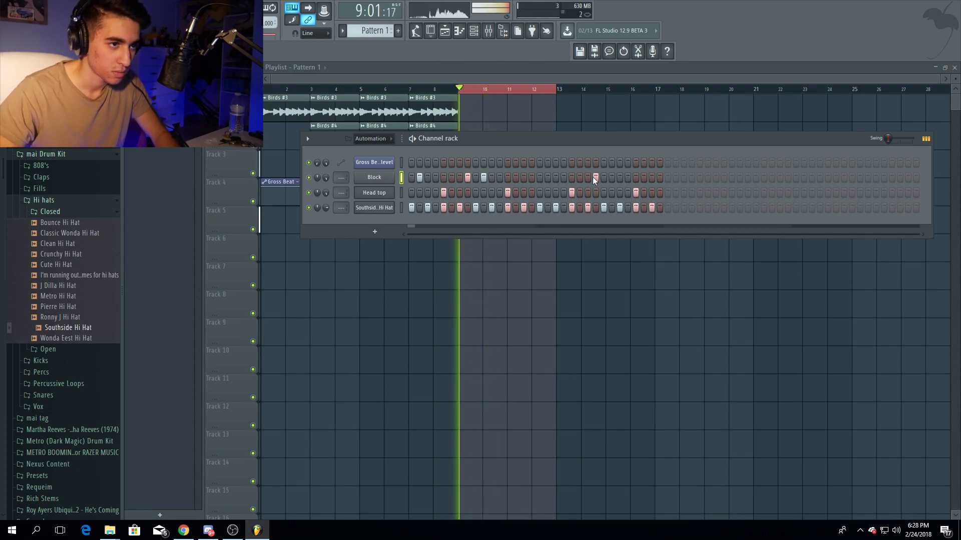
- Remove one Southside Hi Hat hit and browse to the open hi-hat samples
{"action": "left_click", "coordinate": [587, 207]}
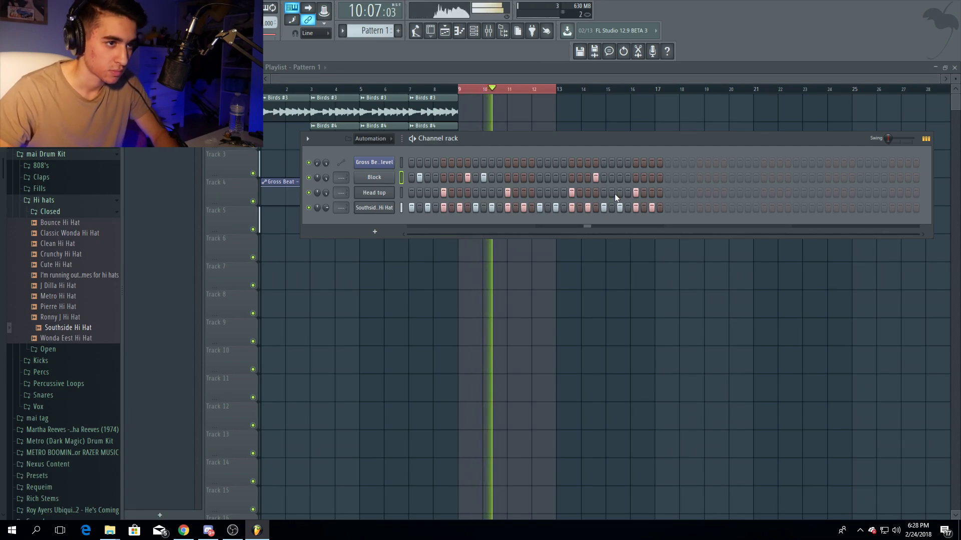
{"action": "left_click", "coordinate": [40, 200]}
{"action": "key", "text": "space"}
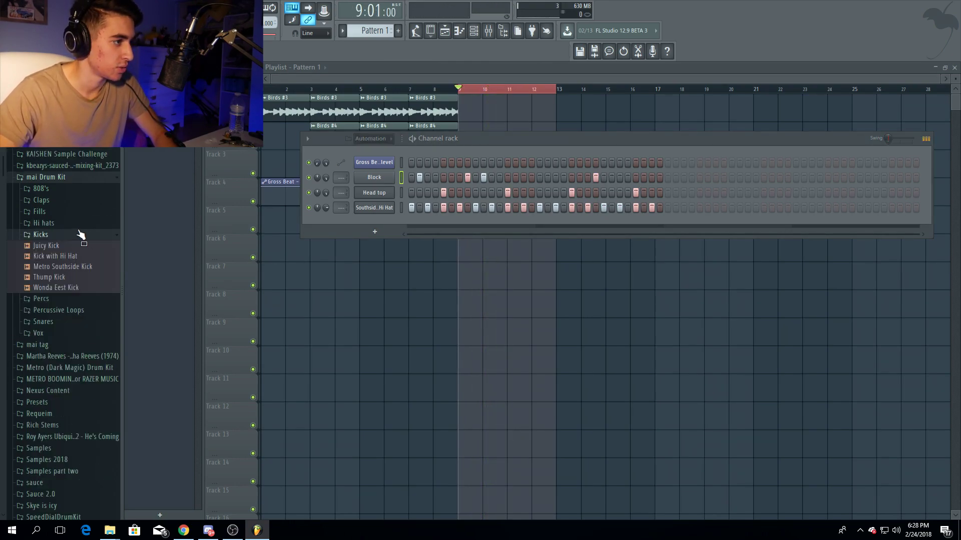
{"action": "left_click", "coordinate": [63, 234]}
{"action": "left_click", "coordinate": [44, 223]}
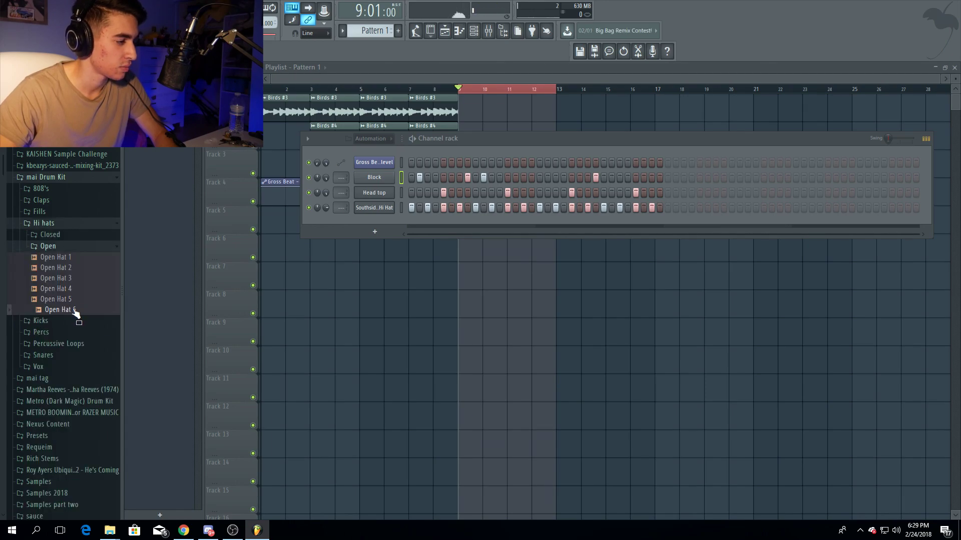
- Add Open Hat 6 as a channel with four sparse hits
{"action": "left_click_drag", "start_coordinate": [382, 227], "coordinate": [383, 228]}
{"action": "key", "text": "space"}
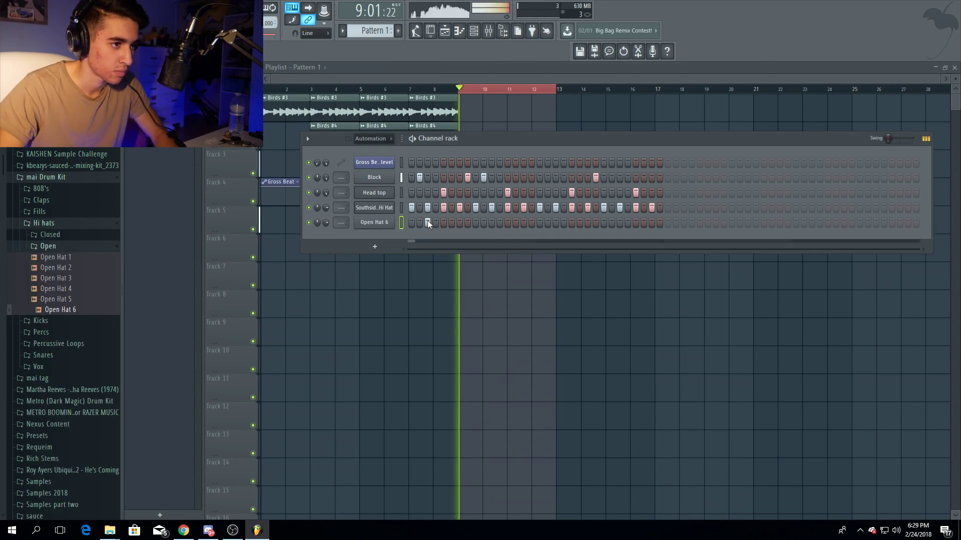
{"action": "left_click", "coordinate": [458, 222]}
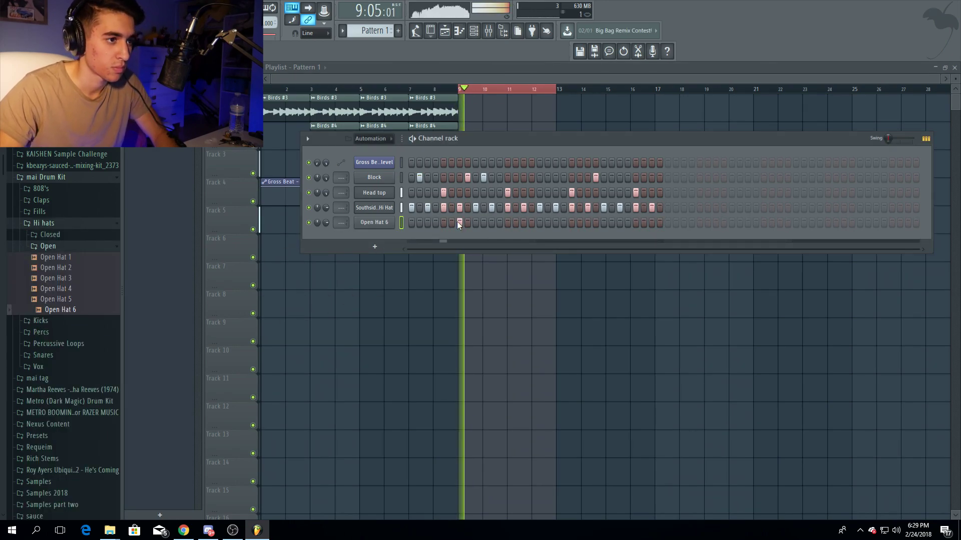
{"action": "left_click", "coordinate": [523, 222]}
{"action": "left_click", "coordinate": [588, 223]}
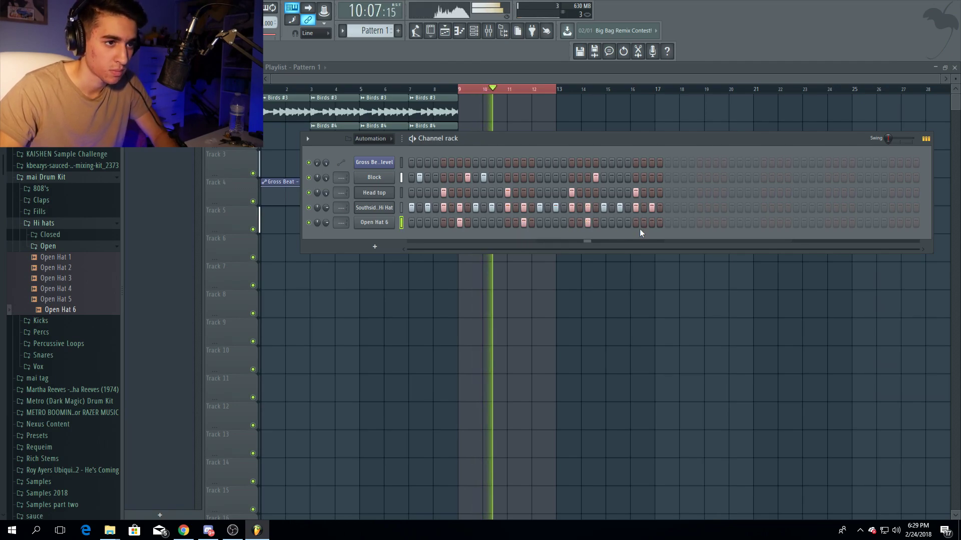
{"action": "left_click", "coordinate": [651, 222]}
- Add Open Hat 4 as a channel with a few scattered hits
{"action": "left_click_drag", "start_coordinate": [57, 288], "coordinate": [428, 238]}
{"action": "left_click", "coordinate": [428, 238]}
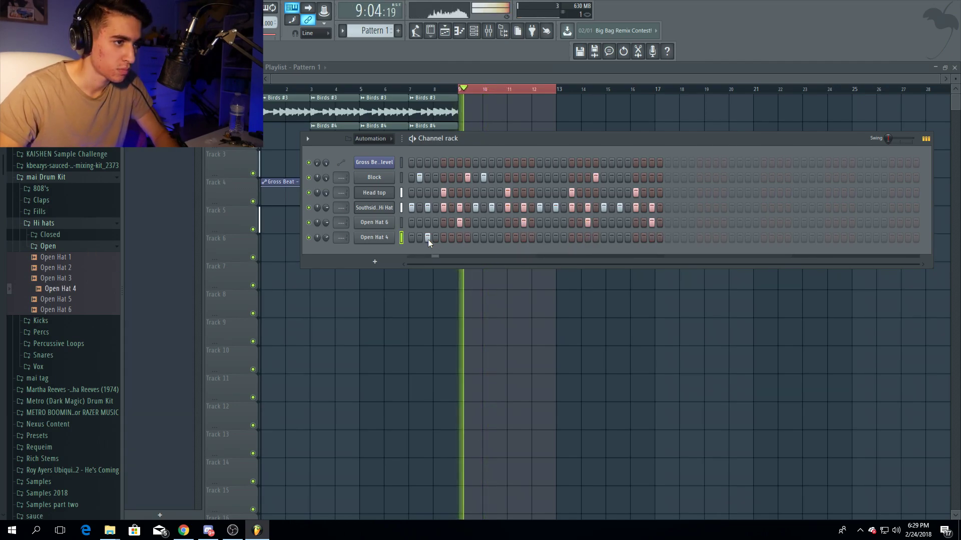
{"action": "left_click", "coordinate": [507, 237]}
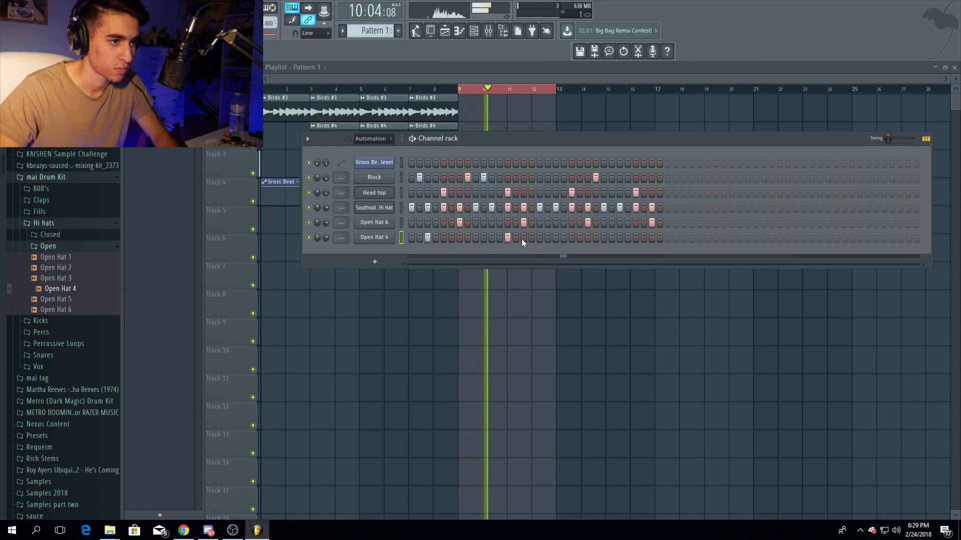
{"action": "right_click", "coordinate": [508, 238]}
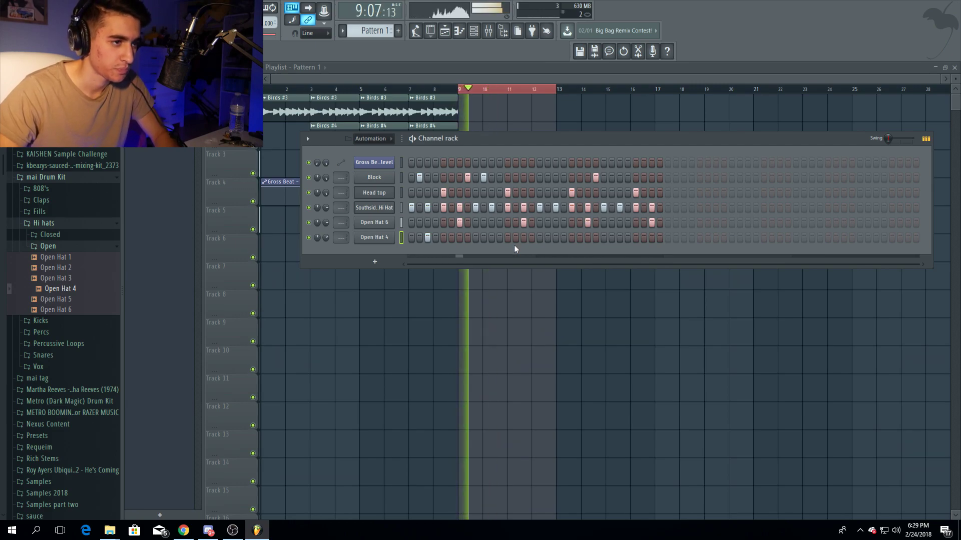
{"action": "left_click", "coordinate": [556, 237]}
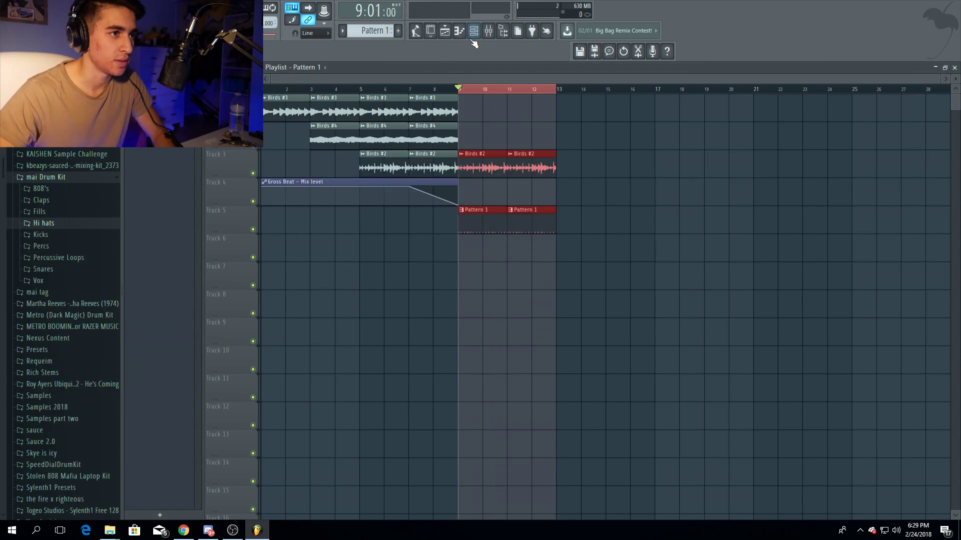
{"action": "left_click", "coordinate": [472, 38]}
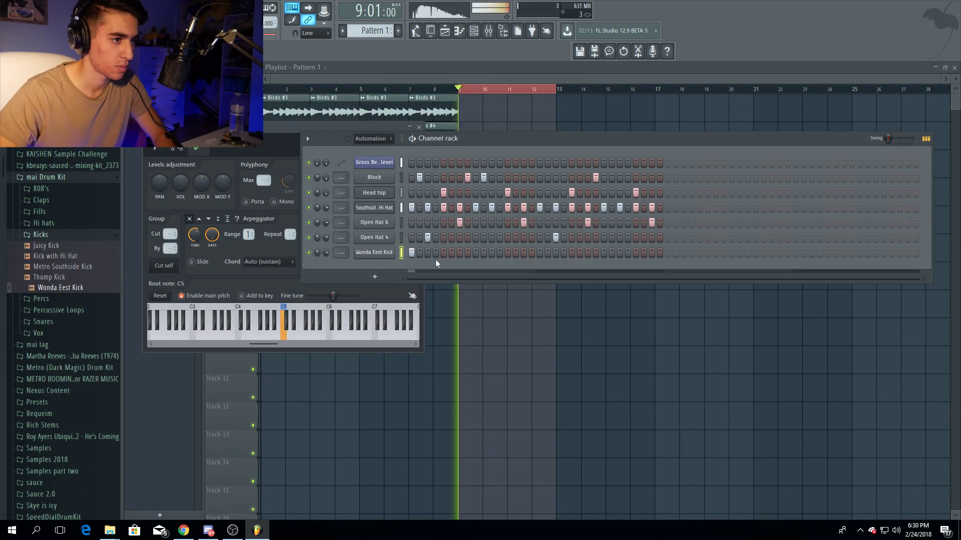
- Program Wonda Eest Kick hits across the 32-step pattern, adjusting the opening hit
{"action": "left_click", "coordinate": [445, 253]}
{"action": "key", "text": "space"}
{"action": "key", "text": "space"}
{"action": "left_click", "coordinate": [446, 253]}
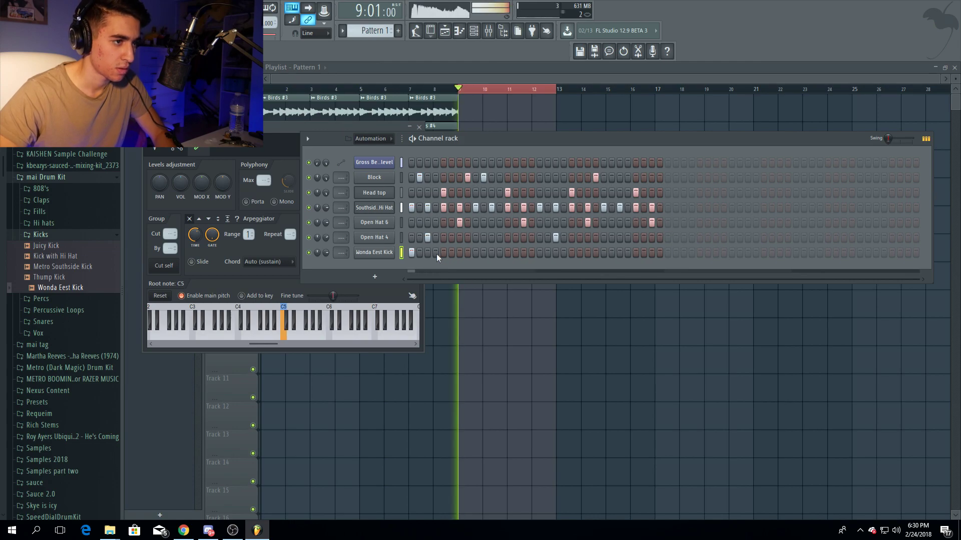
{"action": "left_click", "coordinate": [437, 254]}
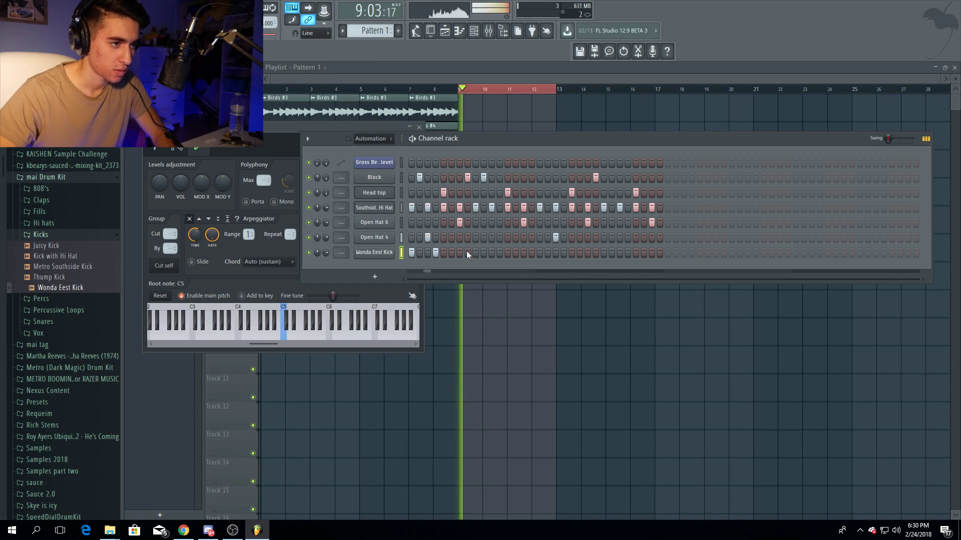
{"action": "key", "text": "space"}
{"action": "key", "text": "space"}
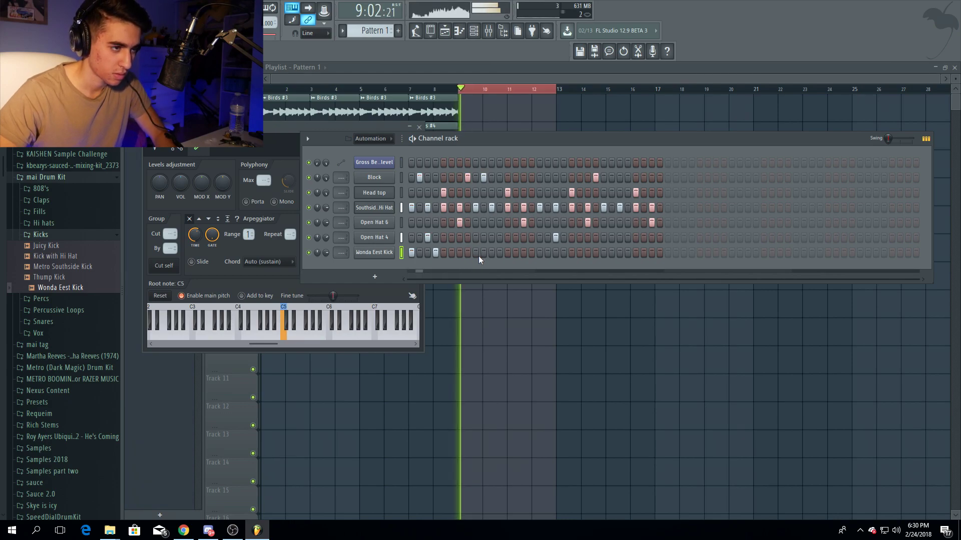
{"action": "left_click", "coordinate": [491, 253]}
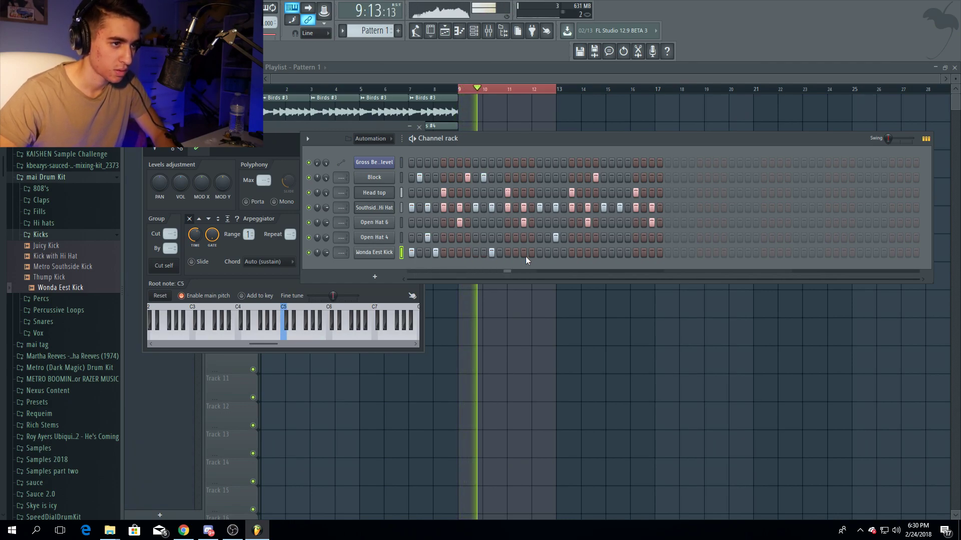
{"action": "left_click", "coordinate": [539, 254]}
{"action": "left_click", "coordinate": [588, 254]}
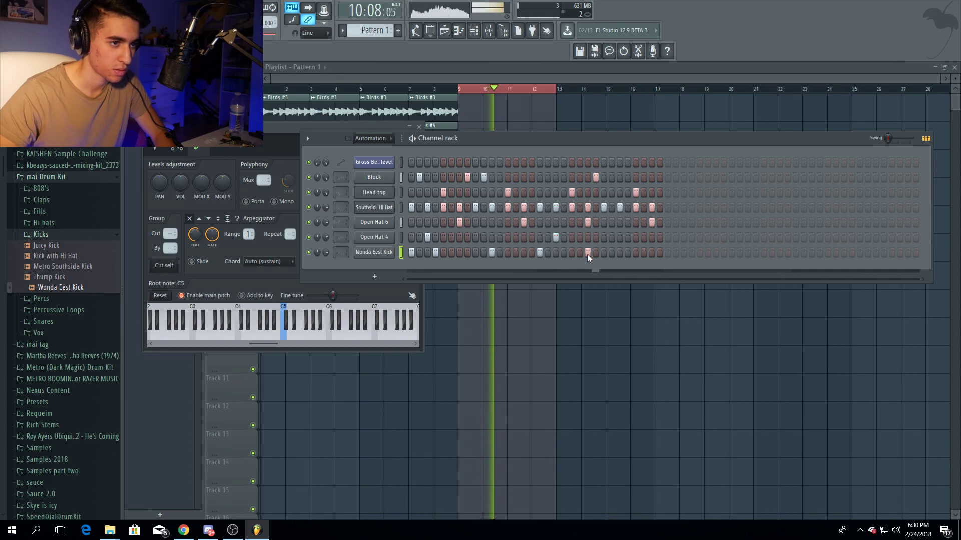
{"action": "left_click", "coordinate": [620, 254]}
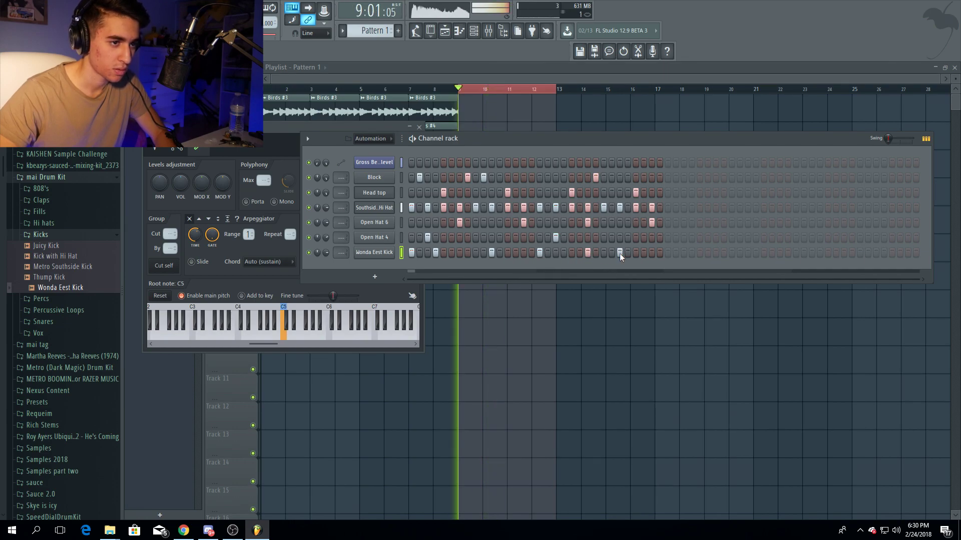
- Open the Wonda Eest Kick channel settings to view its level and polyphony
{"action": "left_click", "coordinate": [374, 253]}
{"action": "left_click", "coordinate": [238, 184]}
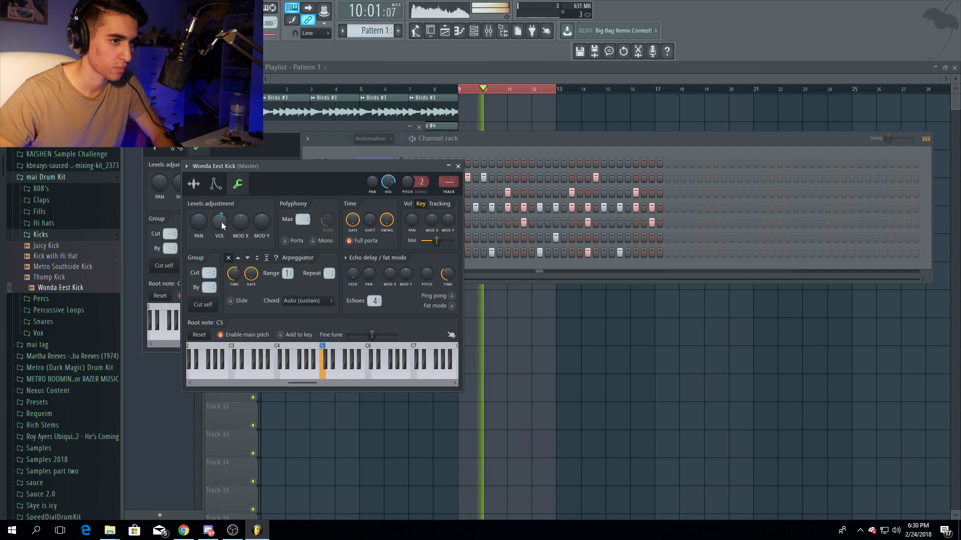
{"action": "left_click", "coordinate": [625, 147]}
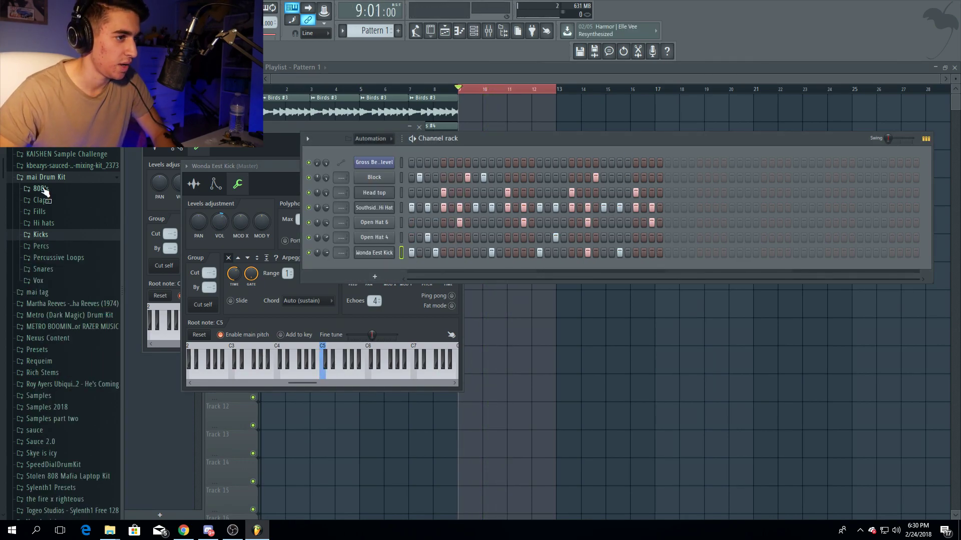
- Add Wonda Eest 808 as a new channel and make its sample fade out sooner
{"action": "left_click", "coordinate": [41, 188]}
{"action": "left_click_drag", "start_coordinate": [60, 251], "coordinate": [308, 294]}
{"action": "left_click_drag", "start_coordinate": [373, 321], "coordinate": [368, 317]}
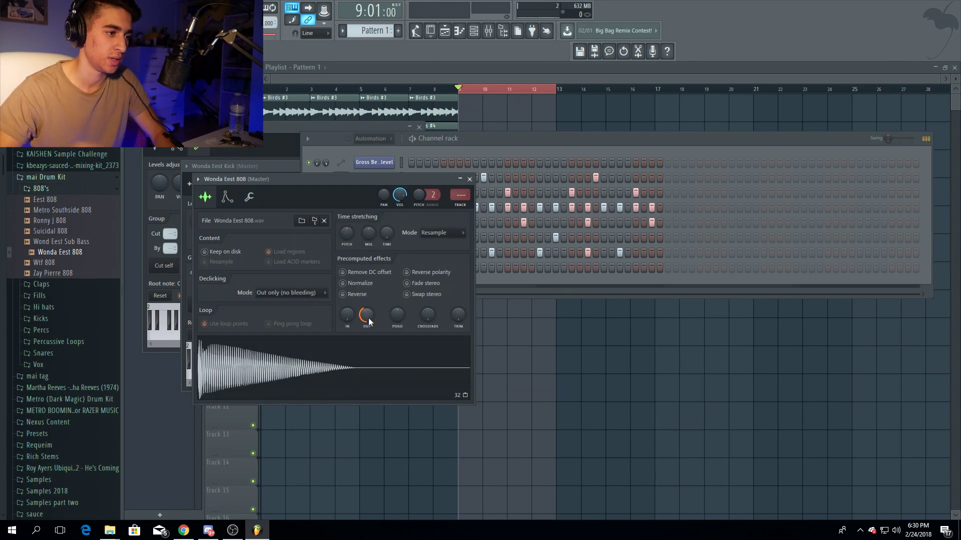
{"action": "left_click", "coordinate": [469, 180]}
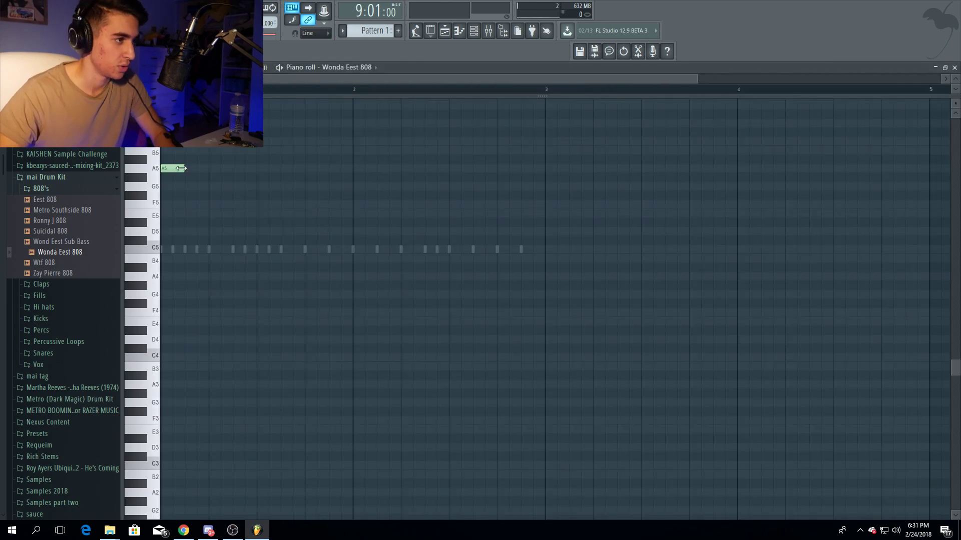
- Lengthen the A5 note across the first bar and drop it an octave to A4
{"action": "left_click_drag", "start_coordinate": [183, 169], "coordinate": [369, 189]}
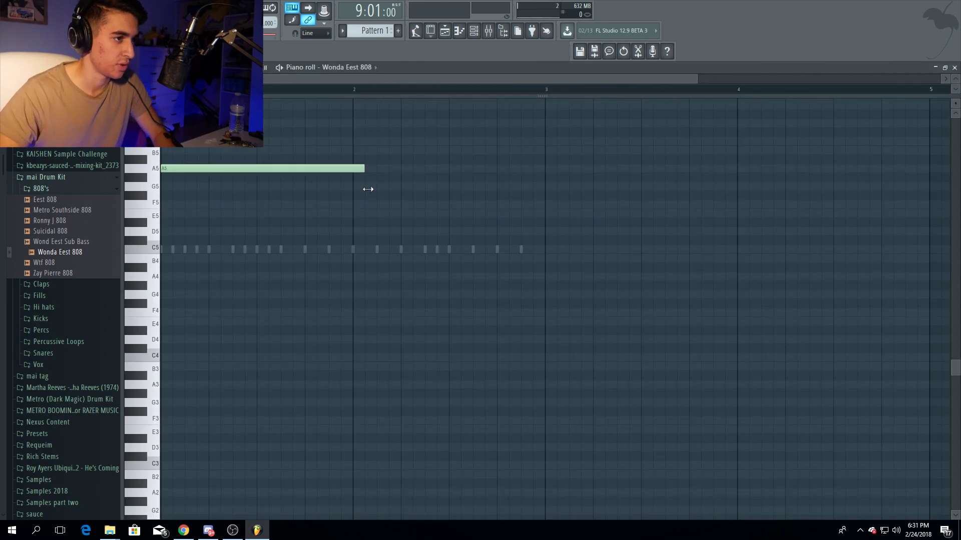
{"action": "key", "text": "space"}
{"action": "key", "text": "space"}
{"action": "key", "text": "ctrl+a"}
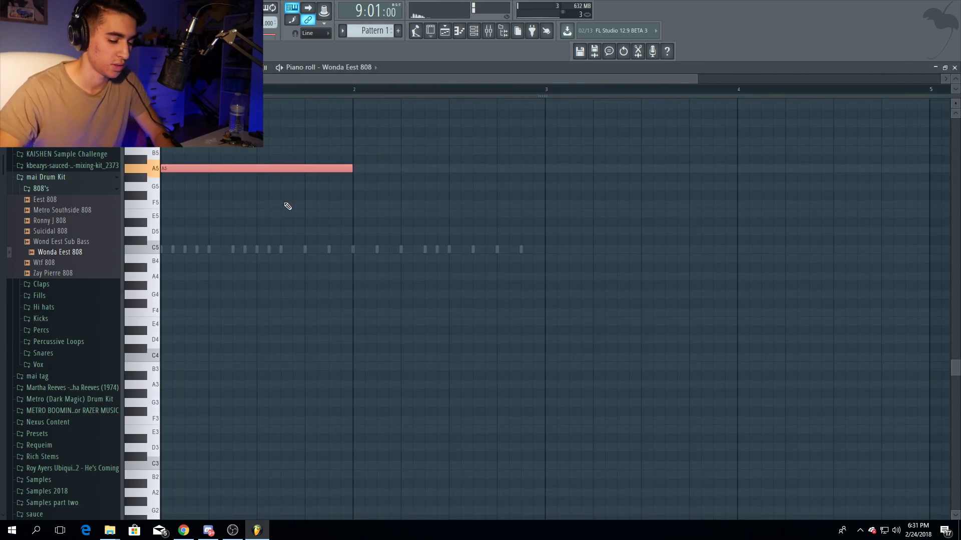
{"action": "key", "text": "ctrl+d"}
{"action": "key", "text": "ctrl+a"}
{"action": "key", "text": "ctrl+Down"}
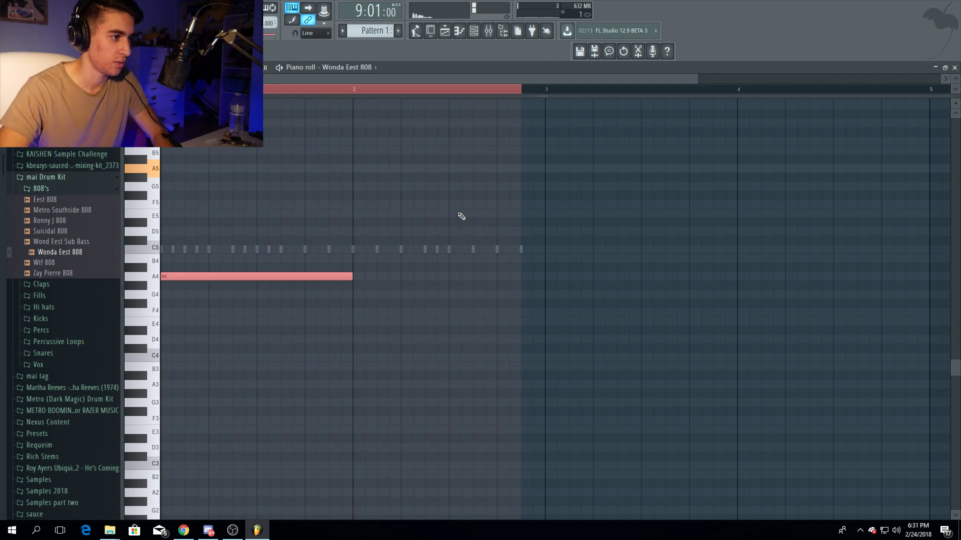
{"action": "key", "text": "space"}
- Shorten the A4 note to end before bar 2 and draw a second A4 note
{"action": "key", "text": "space"}
{"action": "mouse_move", "coordinate": [352, 276]}
{"action": "left_mouse_down"}
{"action": "mouse_move", "coordinate": [237, 288]}
{"action": "mouse_move", "coordinate": [247, 259]}
{"action": "mouse_move", "coordinate": [281, 279]}
{"action": "left_mouse_up"}
{"action": "key", "text": "space"}
{"action": "key", "text": "space"}
{"action": "key", "text": "space"}
{"action": "key", "text": "space"}
{"action": "left_click_drag", "start_coordinate": [285, 265], "coordinate": [286, 294]}
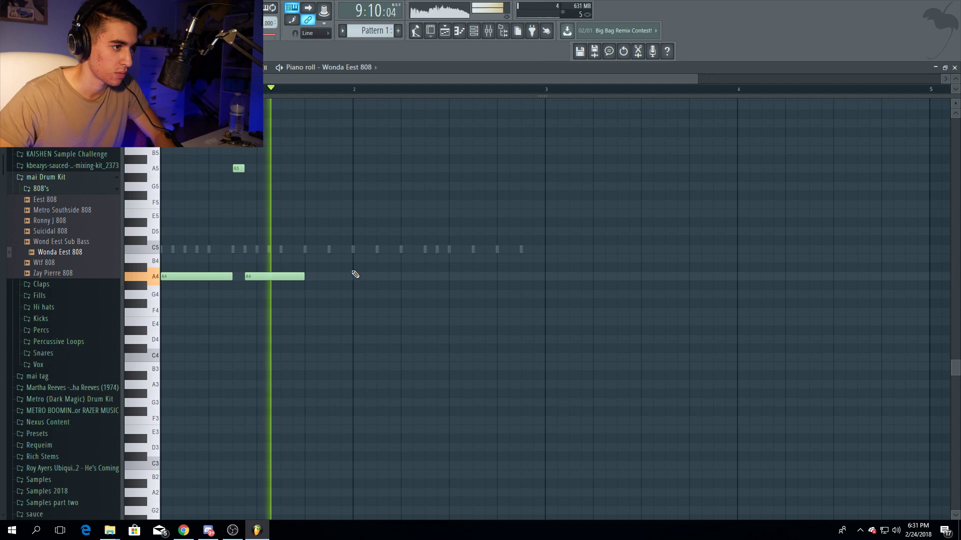
- Add another A4 note and raise the last note an octave to A5
{"action": "key", "text": "space"}
{"action": "left_click", "coordinate": [309, 277]}
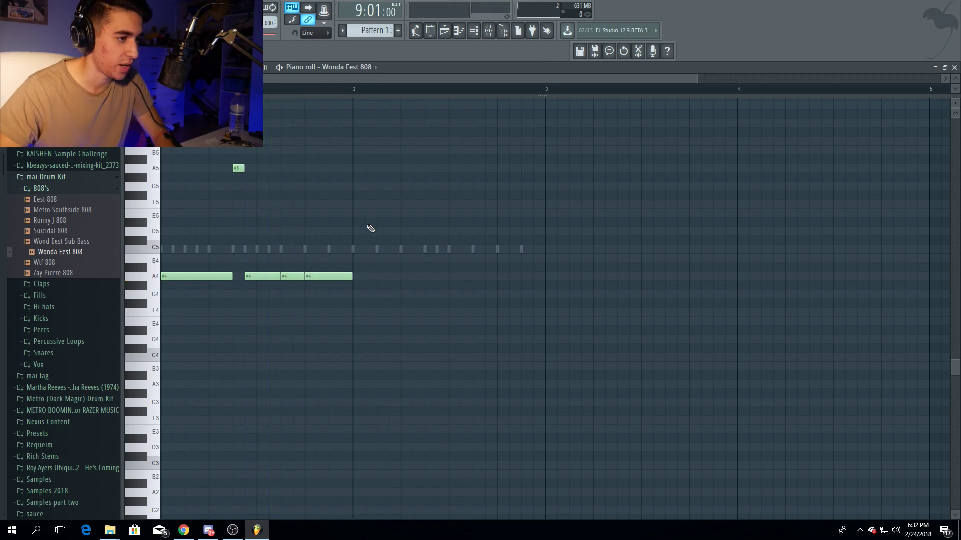
{"action": "left_click_drag", "start_coordinate": [373, 258], "coordinate": [315, 294]}
{"action": "key", "text": "ctrl+Up"}
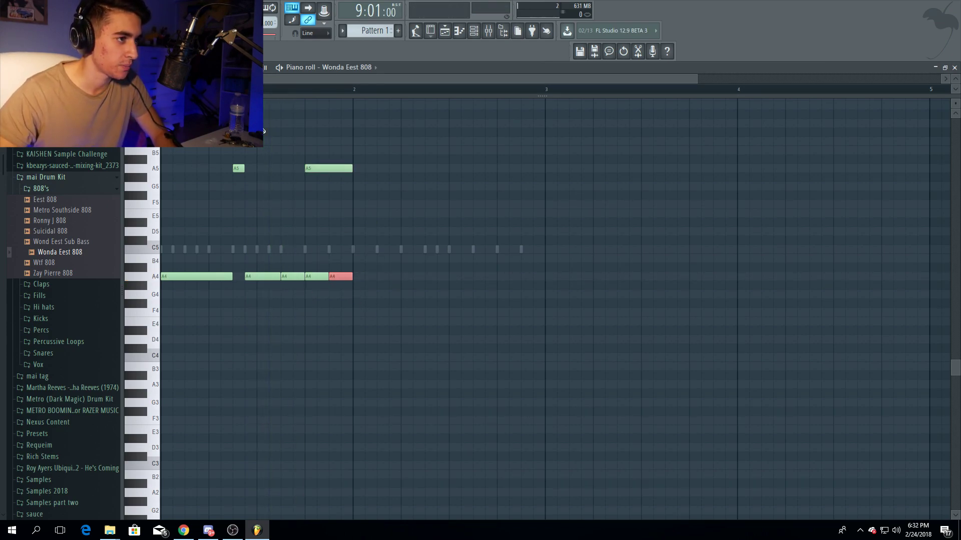
- Make the A5 note a slide and add a slide note at E5
{"action": "double_click", "coordinate": [311, 169]}
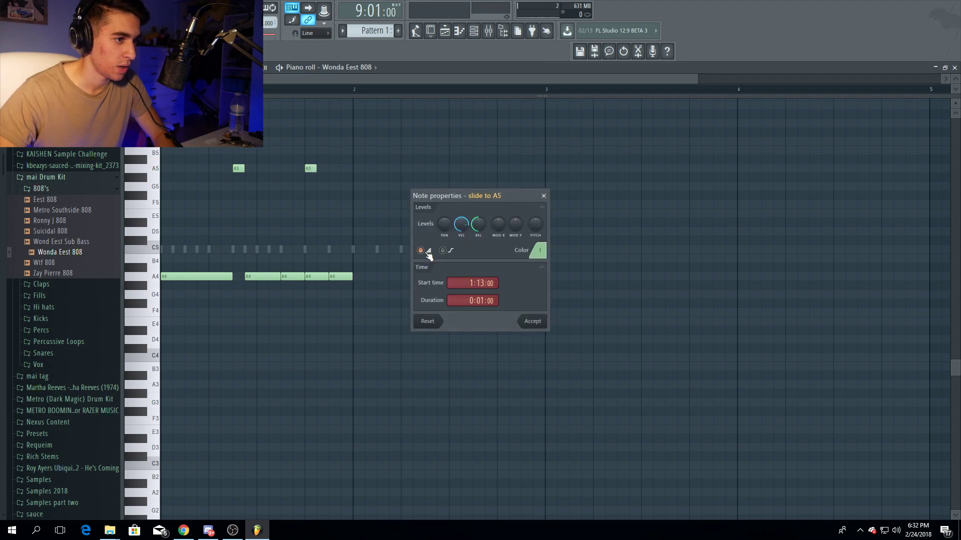
{"action": "key", "text": "Return"}
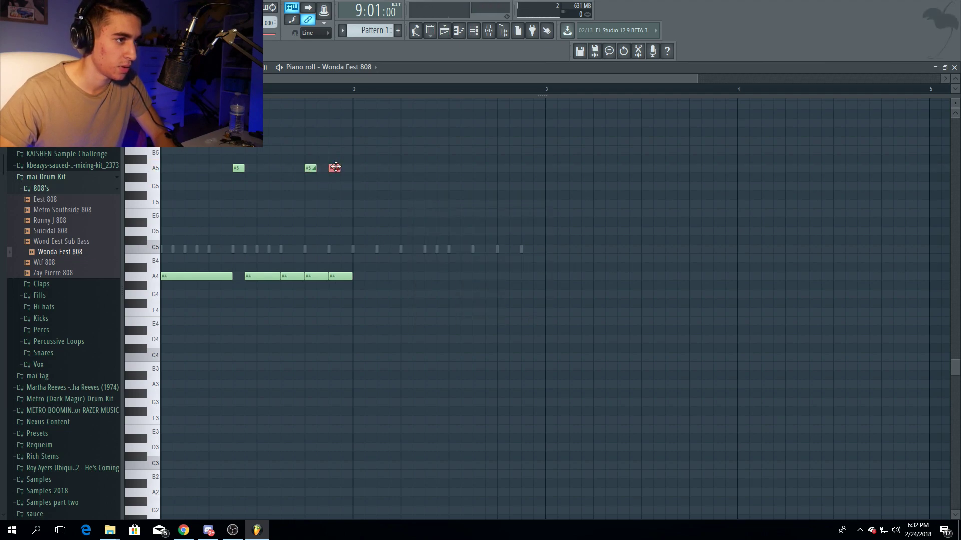
{"action": "double_click", "coordinate": [335, 168]}
{"action": "scroll", "coordinate": [300, 88], "scroll_direction": "up", "scroll_amount": 3}
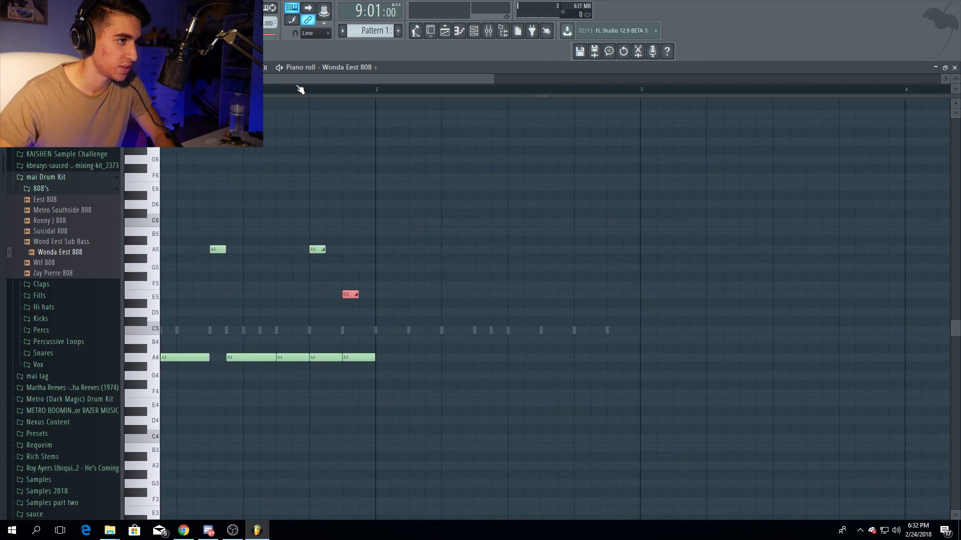
{"action": "scroll", "coordinate": [307, 120], "scroll_direction": "down", "scroll_amount": 3}
{"action": "left_click_drag", "start_coordinate": [309, 128], "coordinate": [382, 219]}
- Set snap to Step, add F#5 and B4 notes, and shorten the first B4
{"action": "left_click", "coordinate": [151, 68]}
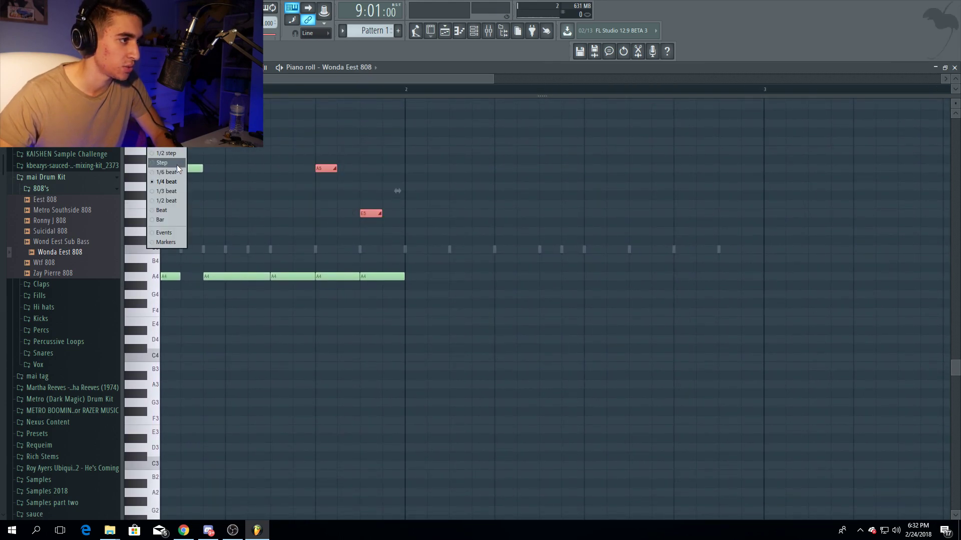
{"action": "left_click", "coordinate": [178, 168]}
{"action": "scroll", "coordinate": [332, 91], "scroll_direction": "down", "scroll_amount": 3}
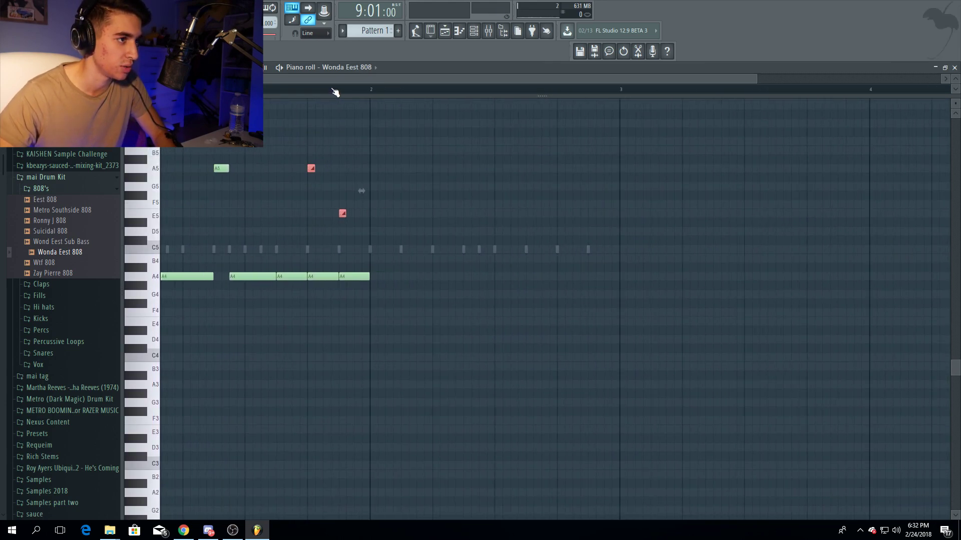
{"action": "key", "text": "space"}
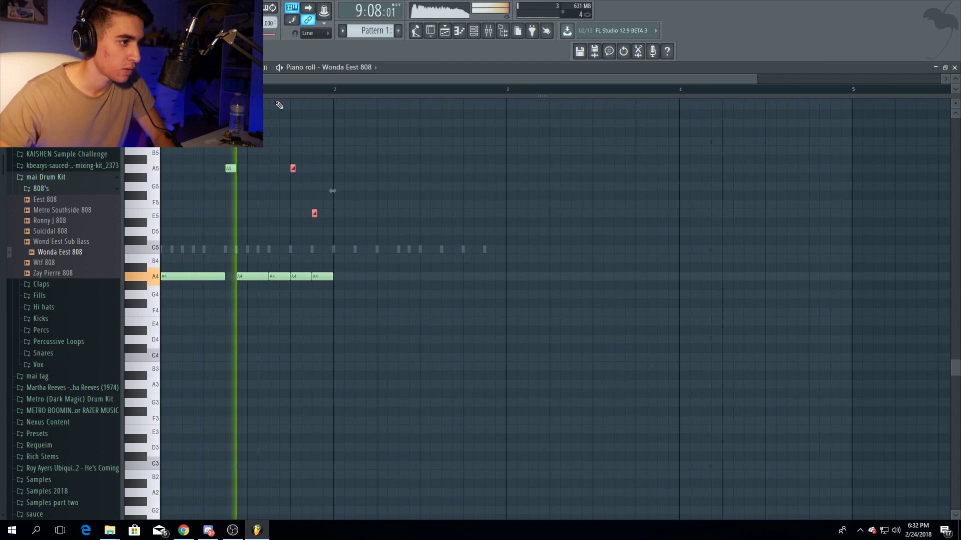
{"action": "key", "text": "space"}
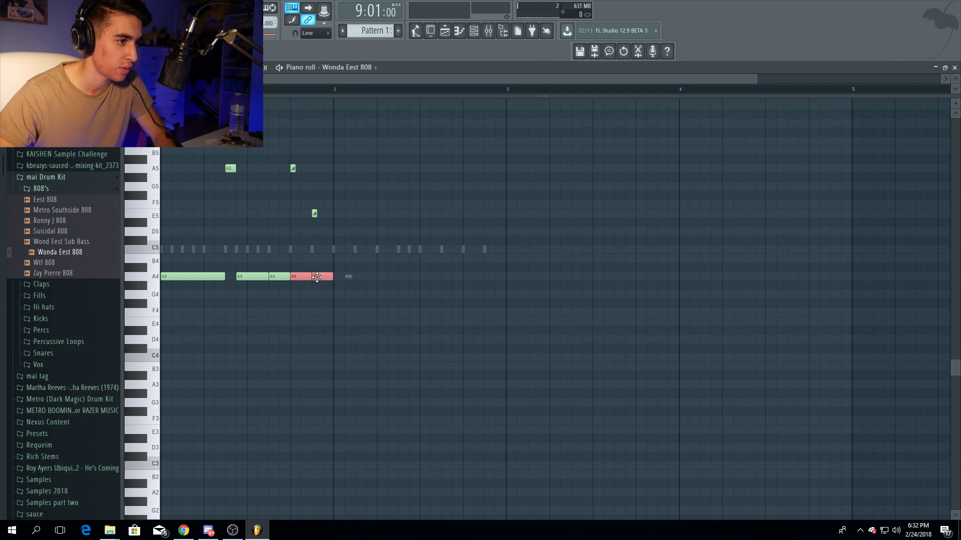
{"action": "key", "text": "space"}
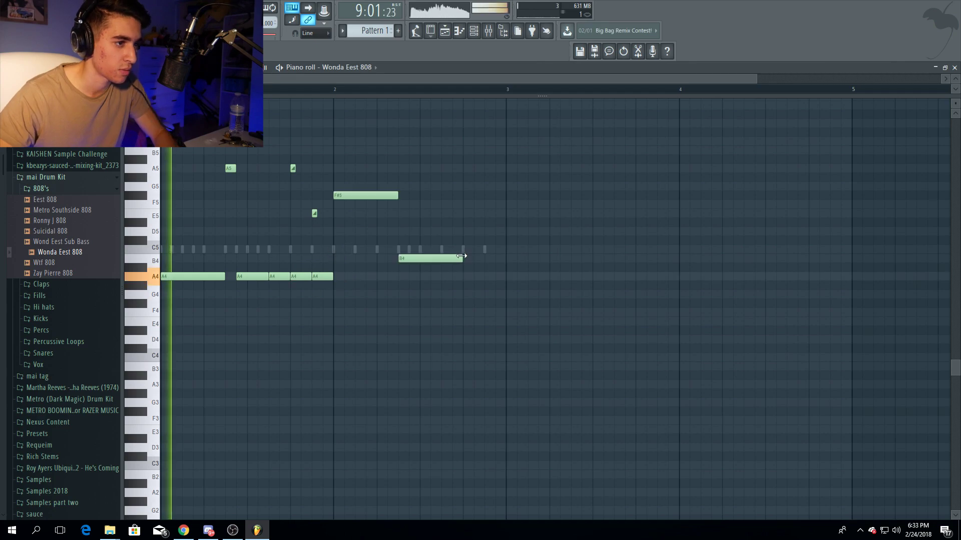
{"action": "left_click_drag", "start_coordinate": [463, 258], "coordinate": [501, 257]}
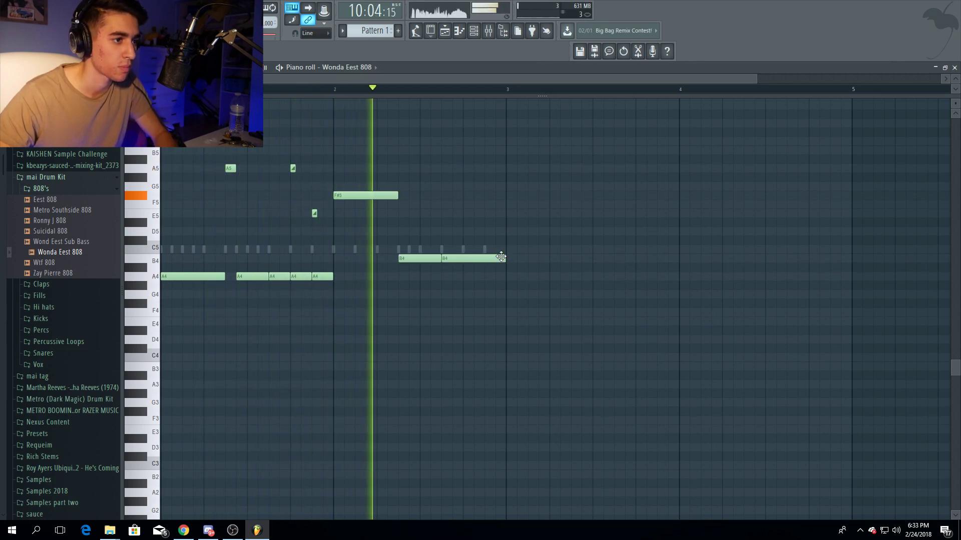
{"action": "left_click", "coordinate": [474, 31]}
{"action": "key", "text": "space"}
- Load Fruity Delay 2 into slot 1 of the Wonda Eest 808 mixer track
{"action": "left_click", "coordinate": [488, 31]}
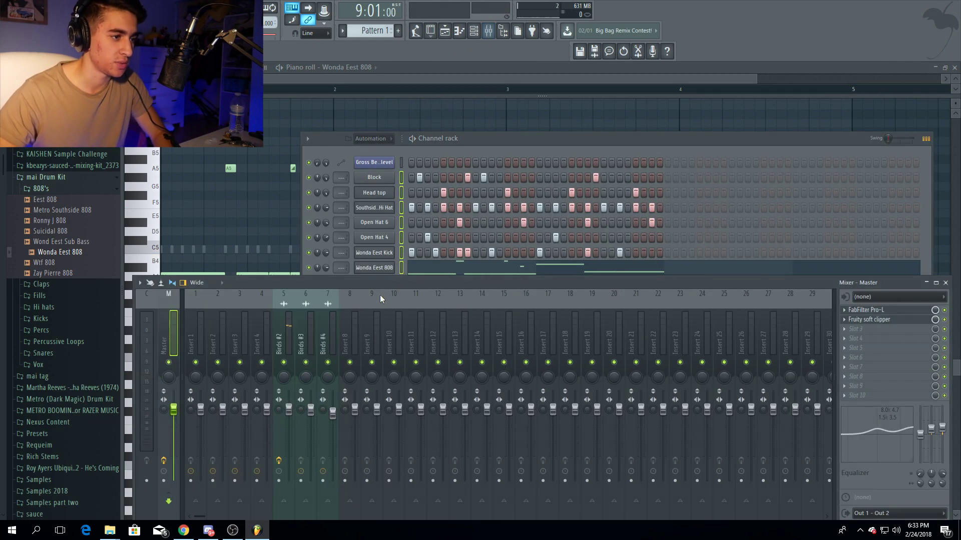
{"action": "left_click", "coordinate": [347, 328]}
{"action": "right_click", "coordinate": [348, 328]}
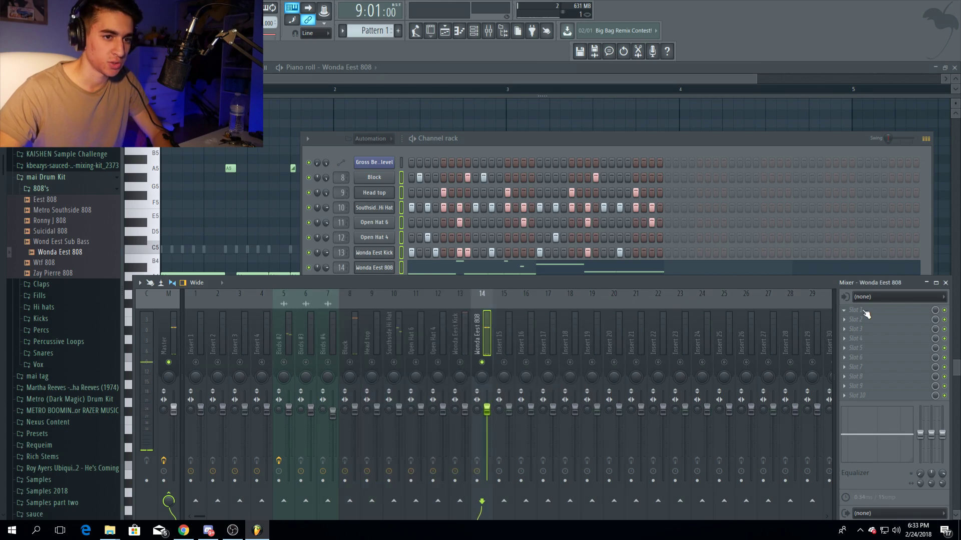
{"action": "left_click", "coordinate": [864, 311]}
{"action": "mouse_move", "coordinate": [860, 304]}
{"action": "left_click", "coordinate": [731, 19]}
{"action": "type", "text": "del"}
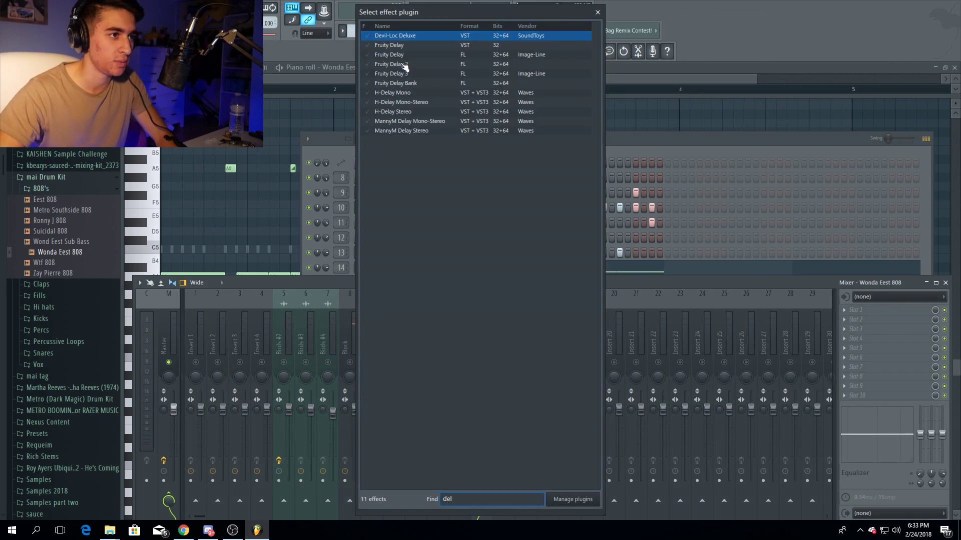
{"action": "double_click", "coordinate": [404, 65]}
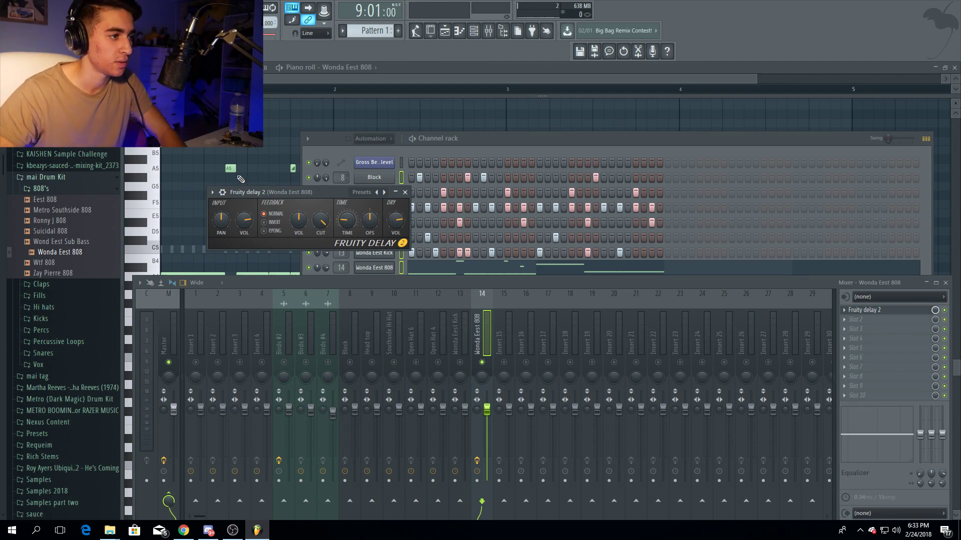
- Play the beat to audition the delay on the 808
{"action": "left_click", "coordinate": [521, 142]}
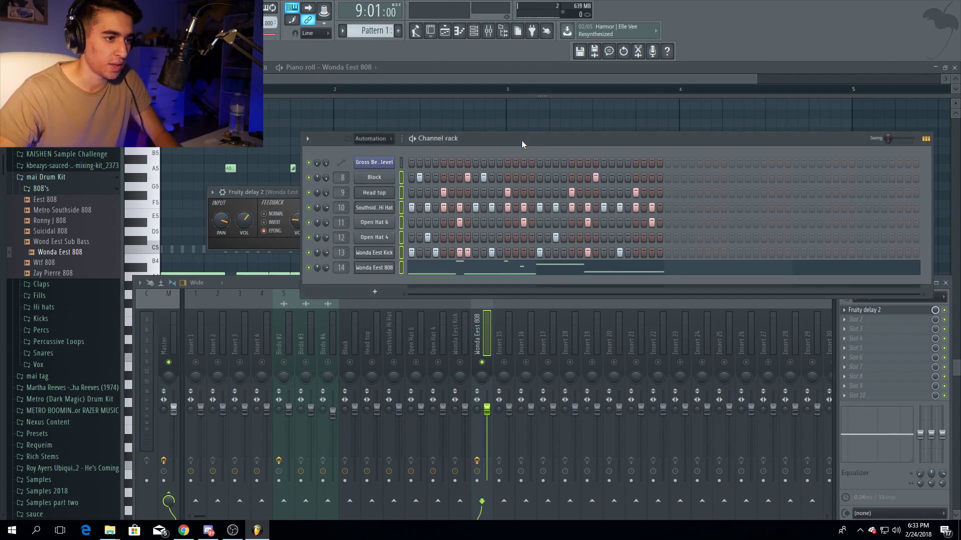
{"action": "left_click", "coordinate": [943, 297]}
{"action": "key", "text": "space"}
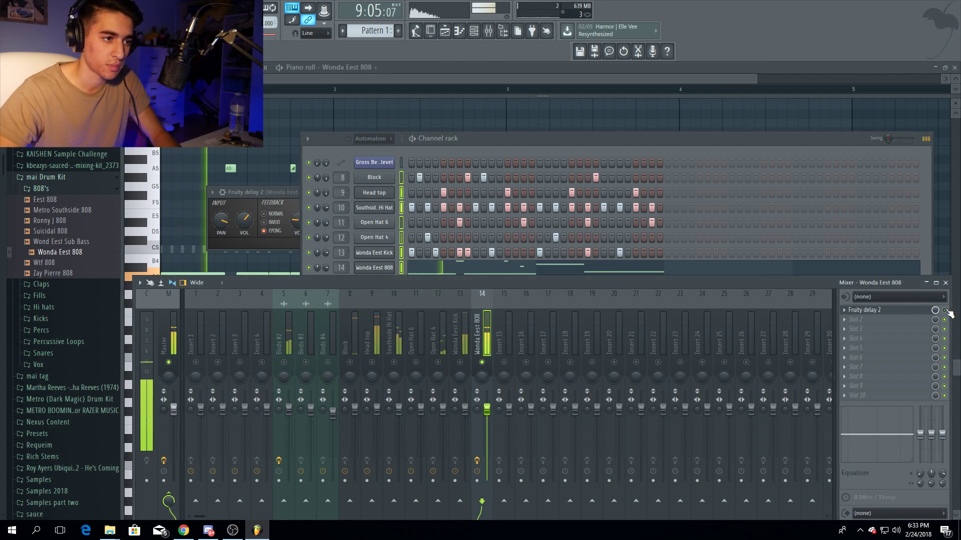
{"action": "key", "text": "space"}
{"action": "key", "text": "space"}
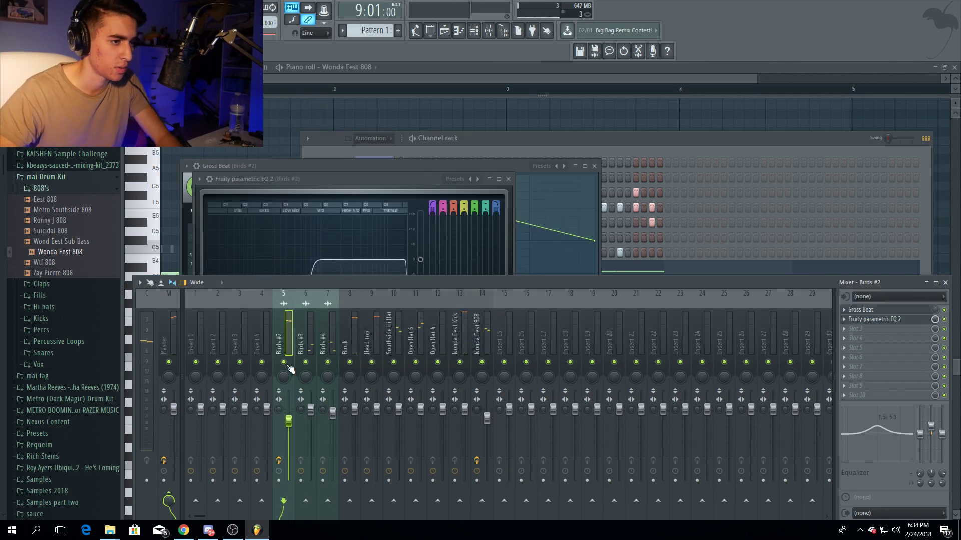
{"action": "key", "text": "space"}
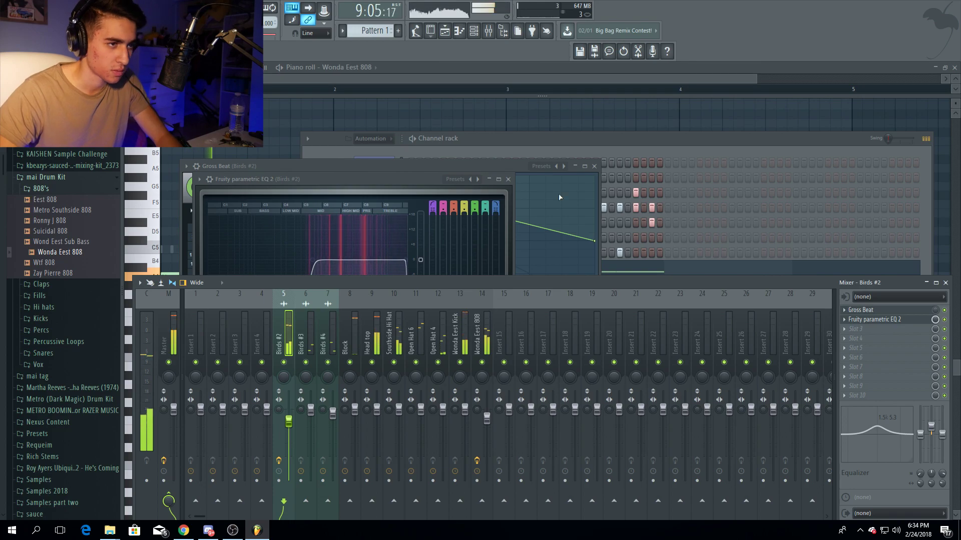
- Delete one step from the Wonda Eest Kick row, then close the piano roll
{"action": "left_click", "coordinate": [618, 152]}
{"action": "right_click", "coordinate": [435, 253]}
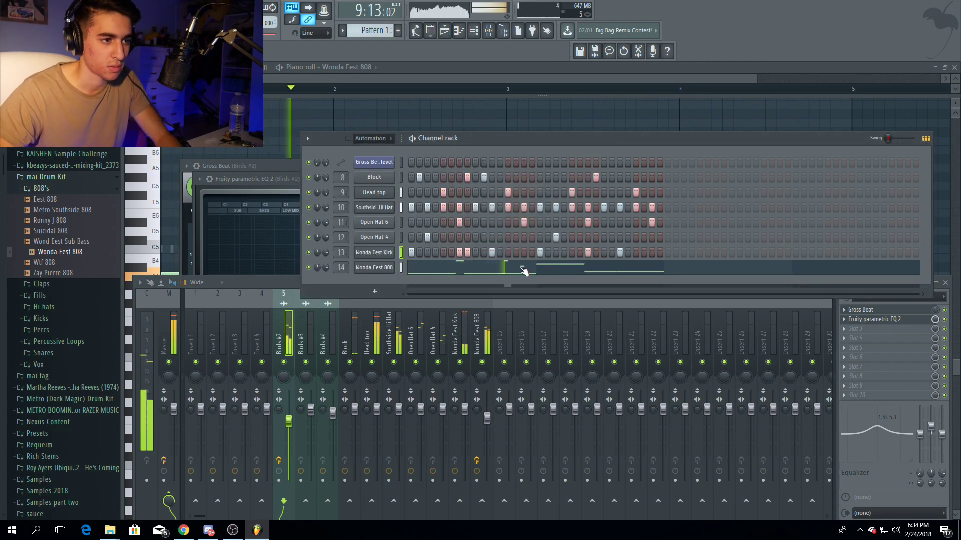
{"action": "left_click", "coordinate": [389, 255]}
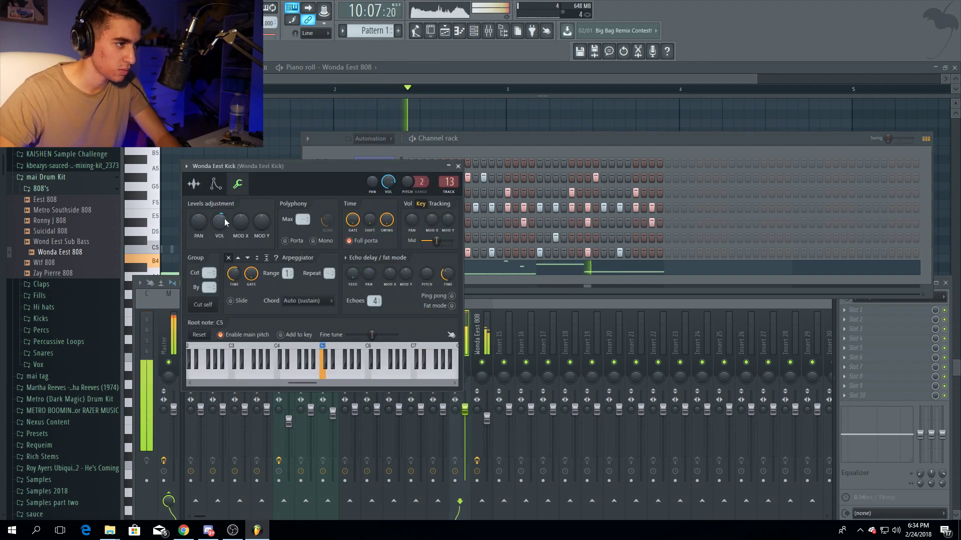
{"action": "left_click", "coordinate": [607, 272]}
{"action": "left_click", "coordinate": [607, 272]}
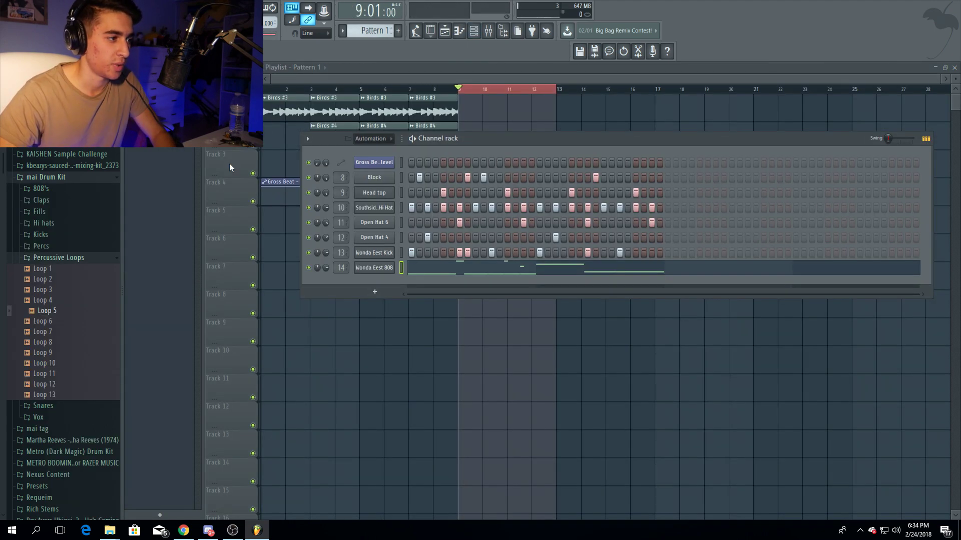
- Add a Fruity Slicer channel and load the Loop 5 sample into it
{"action": "left_click", "coordinate": [375, 291]}
{"action": "left_click", "coordinate": [404, 20]}
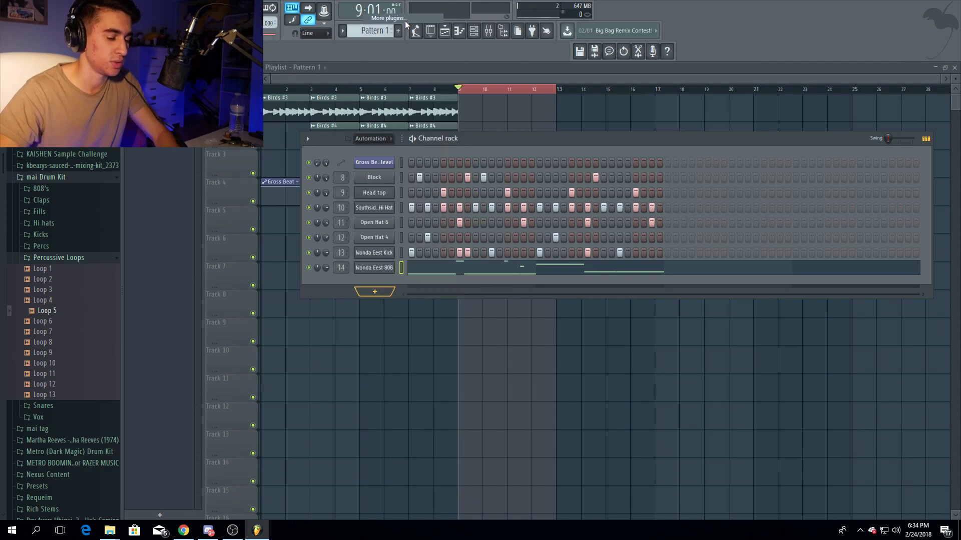
{"action": "type", "text": "sli"}
{"action": "key", "text": "Return"}
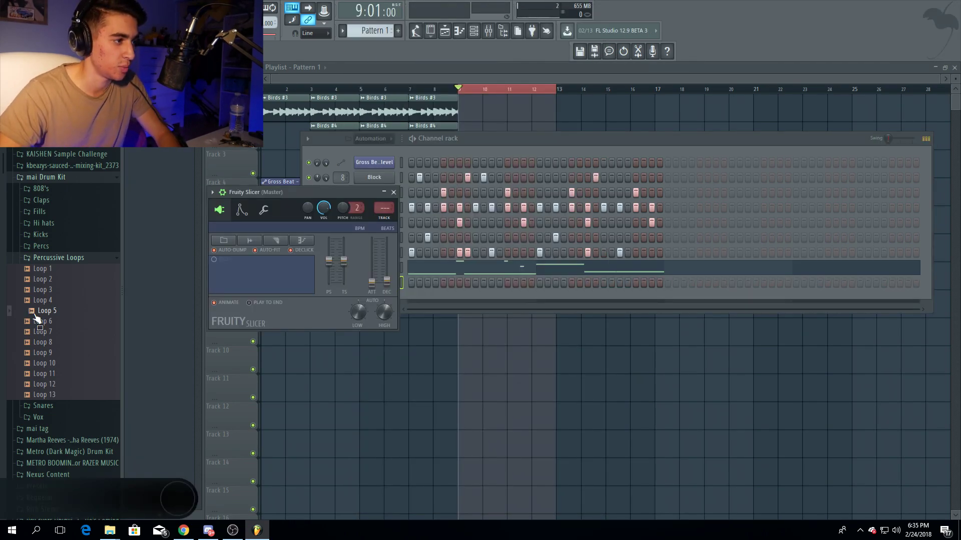
{"action": "left_click_drag", "start_coordinate": [35, 318], "coordinate": [266, 280]}
{"action": "left_click", "coordinate": [546, 139]}
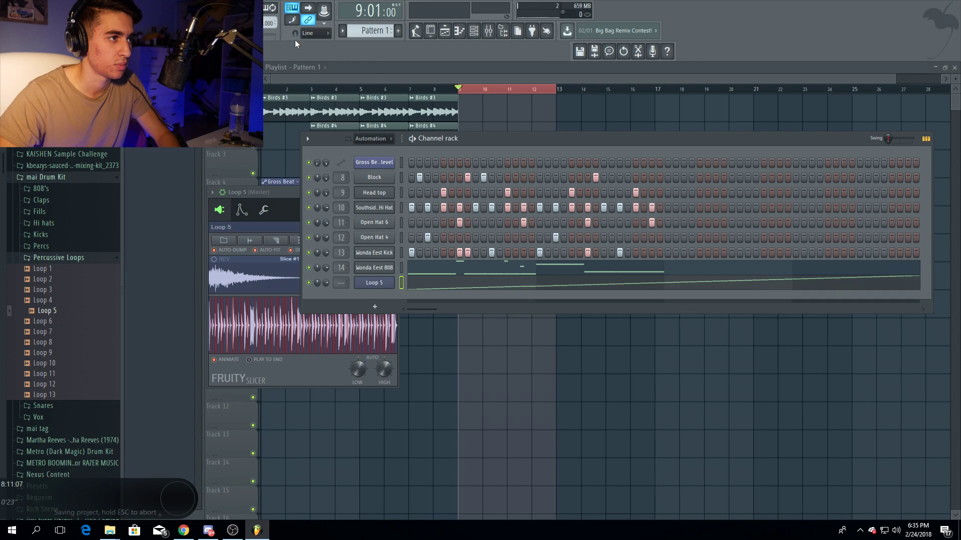
- Play Loop 5 while checking the slicer's miscellaneous and envelope settings
{"action": "key", "text": "space"}
{"action": "left_click", "coordinate": [283, 196]}
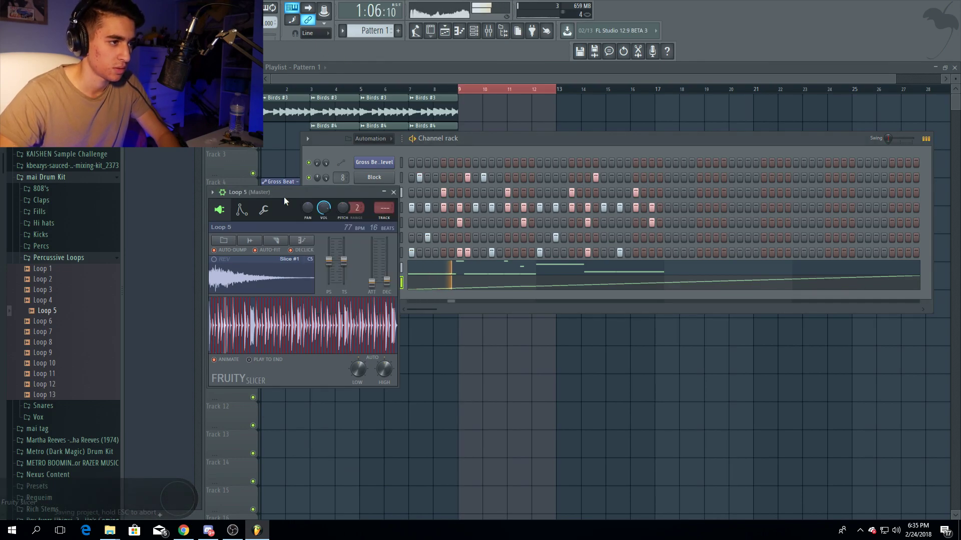
{"action": "left_click", "coordinate": [263, 210]}
{"action": "key", "text": "space"}
{"action": "left_click", "coordinate": [221, 210]}
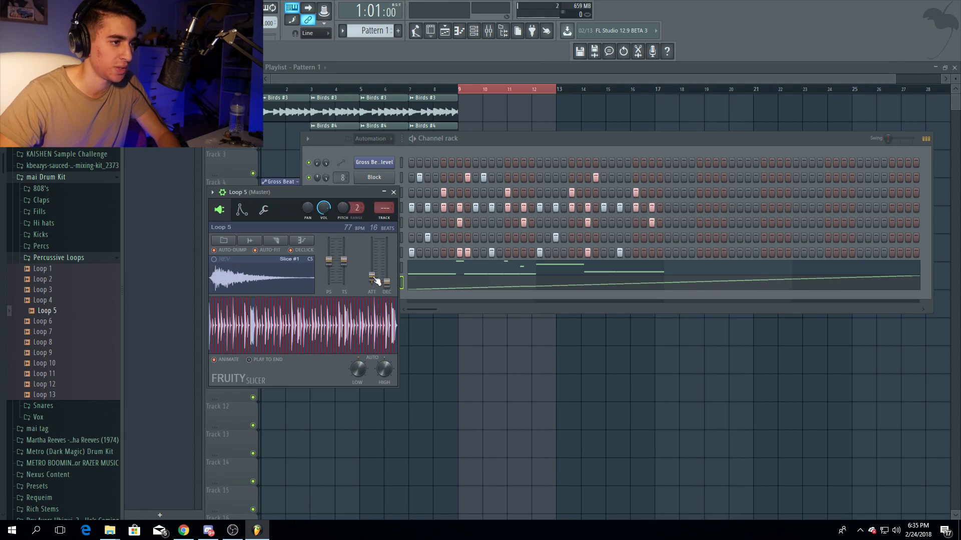
{"action": "left_click", "coordinate": [261, 211]}
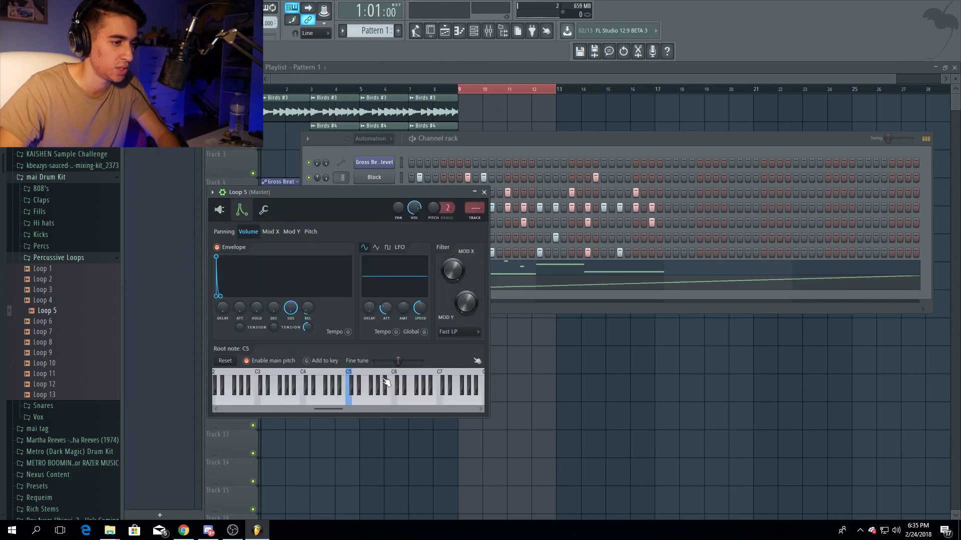
- Put Fruity Flanger on the Loop 5 mixer track, choose a preset, and lower its fader
{"action": "key", "text": "space"}
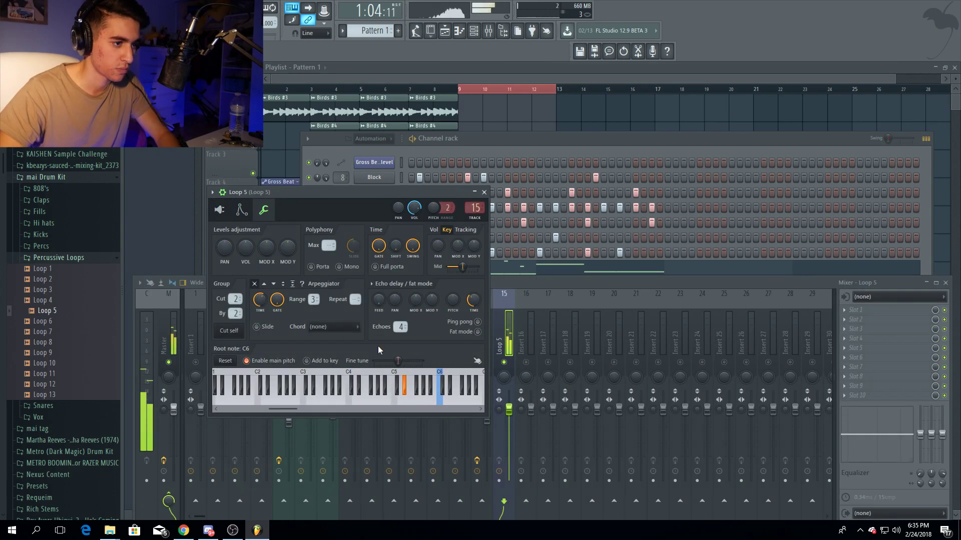
{"action": "left_click_drag", "start_coordinate": [419, 214], "coordinate": [417, 224]}
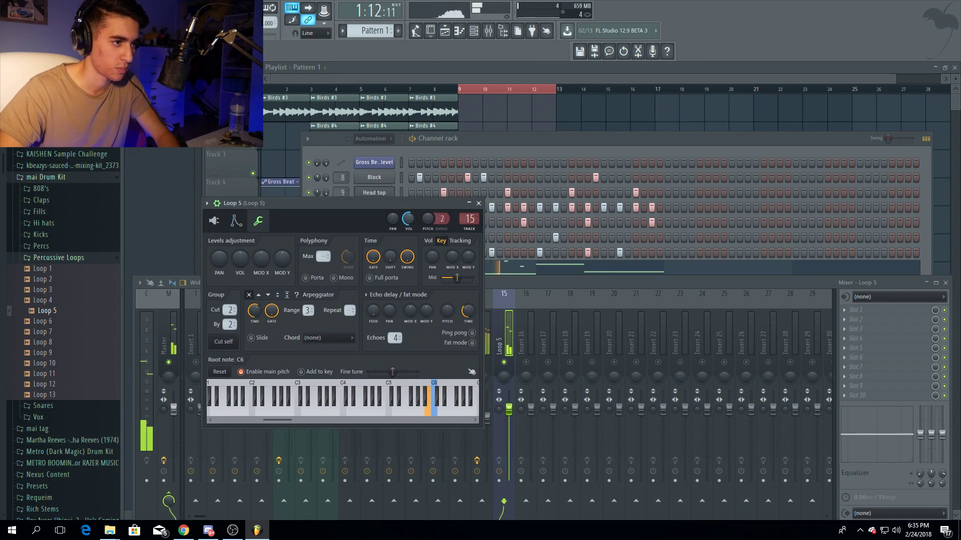
{"action": "left_click", "coordinate": [869, 324]}
{"action": "left_click", "coordinate": [713, 35]}
{"action": "type", "text": "fl"}
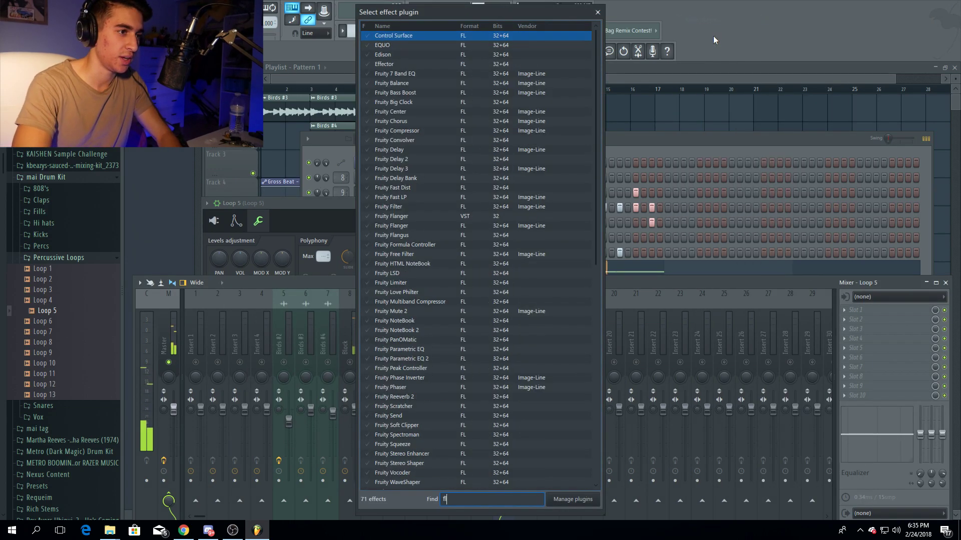
{"action": "type", "text": "a"}
{"action": "double_click", "coordinate": [420, 45]}
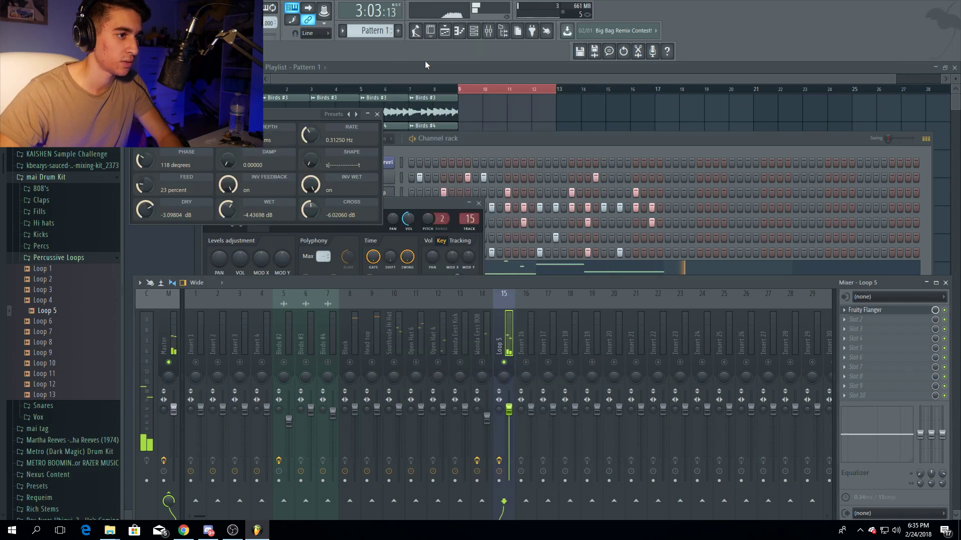
{"action": "left_click", "coordinate": [359, 115]}
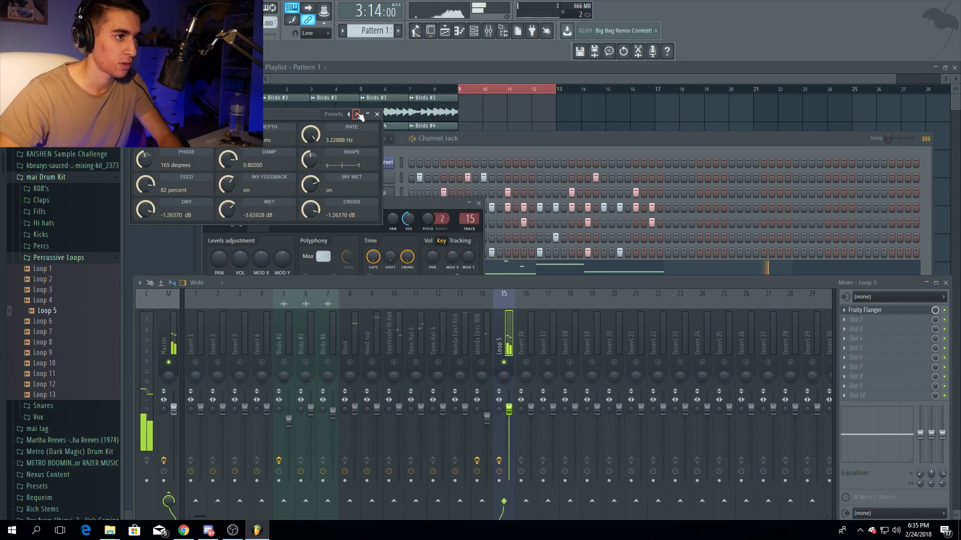
{"action": "left_click", "coordinate": [357, 114]}
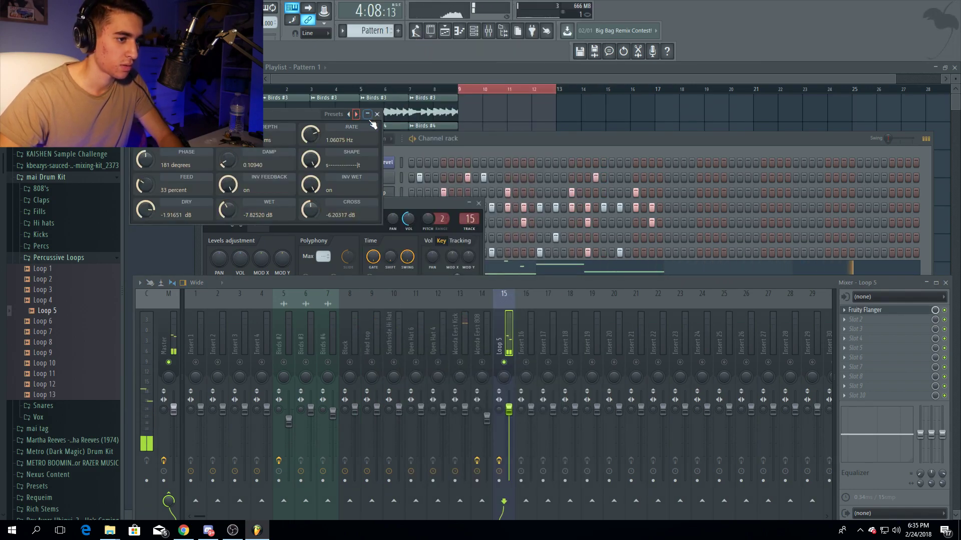
{"action": "left_click_drag", "start_coordinate": [510, 418], "coordinate": [511, 422]}
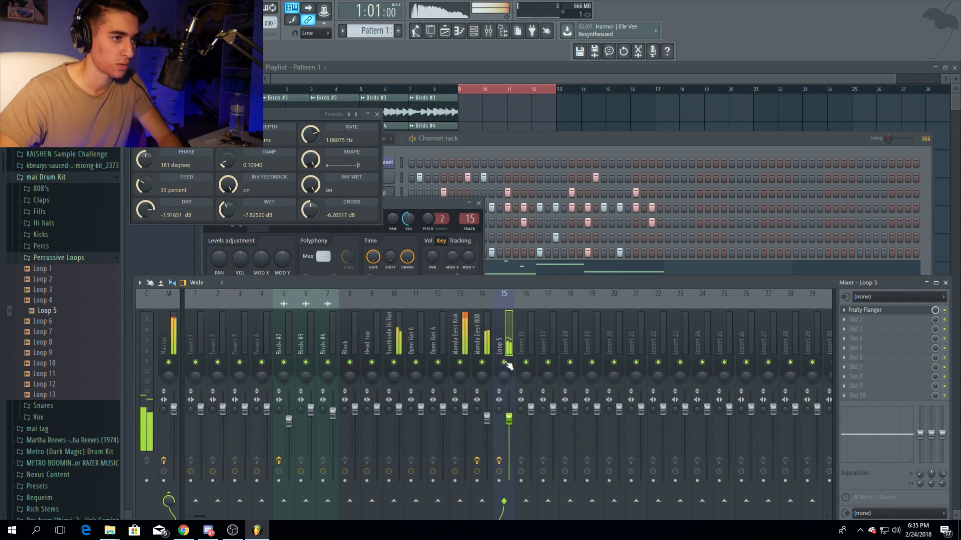
- Erase the upper Loop 5 slice notes in the piano roll
{"action": "left_click", "coordinate": [534, 146]}
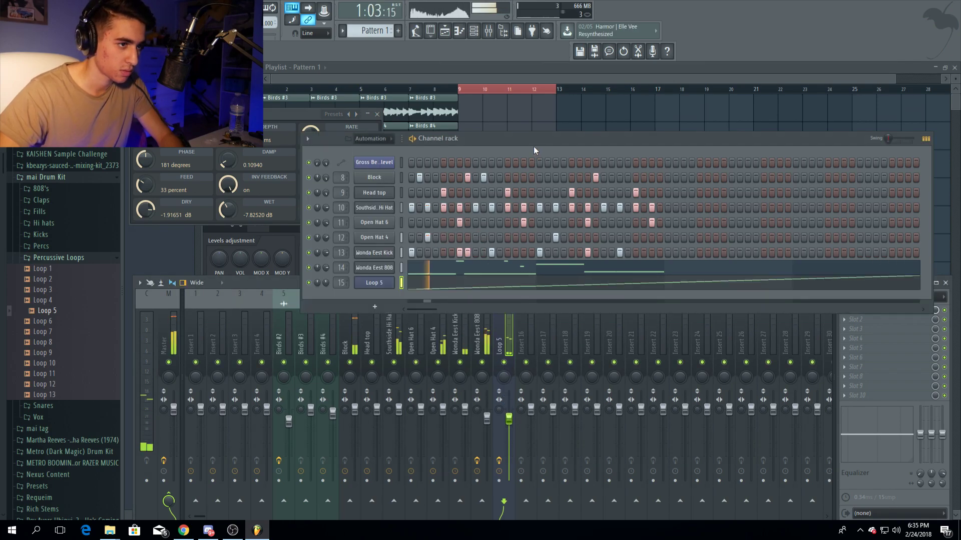
{"action": "left_click", "coordinate": [584, 281]}
{"action": "scroll", "coordinate": [473, 267], "scroll_direction": "up", "scroll_amount": 8}
{"action": "scroll", "coordinate": [495, 115], "scroll_direction": "down", "scroll_amount": 1}
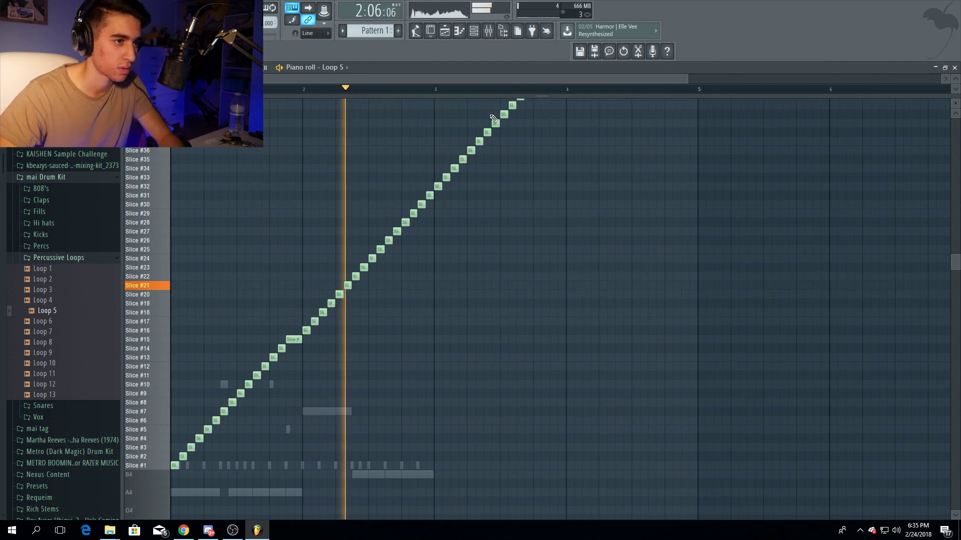
{"action": "scroll", "coordinate": [440, 193], "scroll_direction": "up", "scroll_amount": 2}
{"action": "left_click_drag", "start_coordinate": [434, 241], "coordinate": [499, 170]}
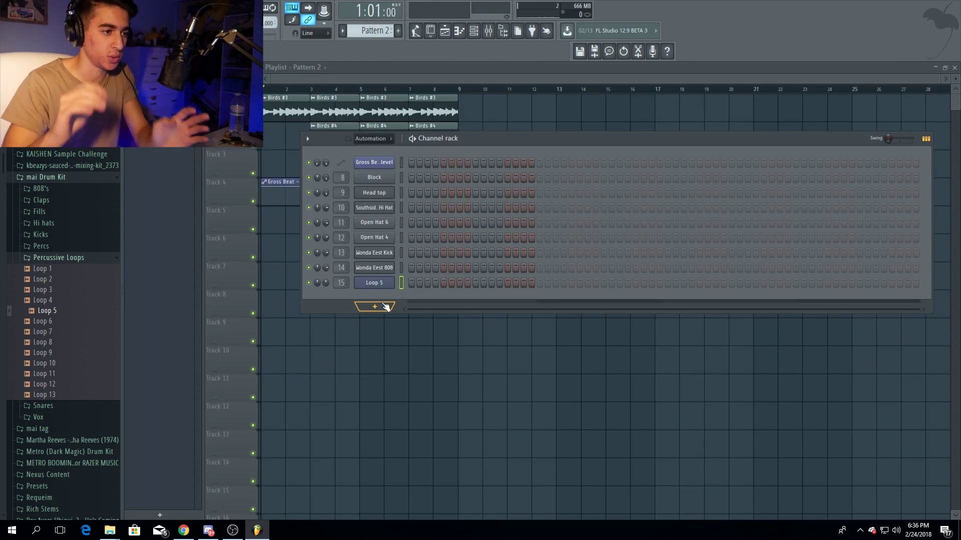
- Search the instrument plugin list for Sylenth1 to add as a new channel
{"action": "left_click", "coordinate": [386, 306]}
{"action": "left_click", "coordinate": [403, 22]}
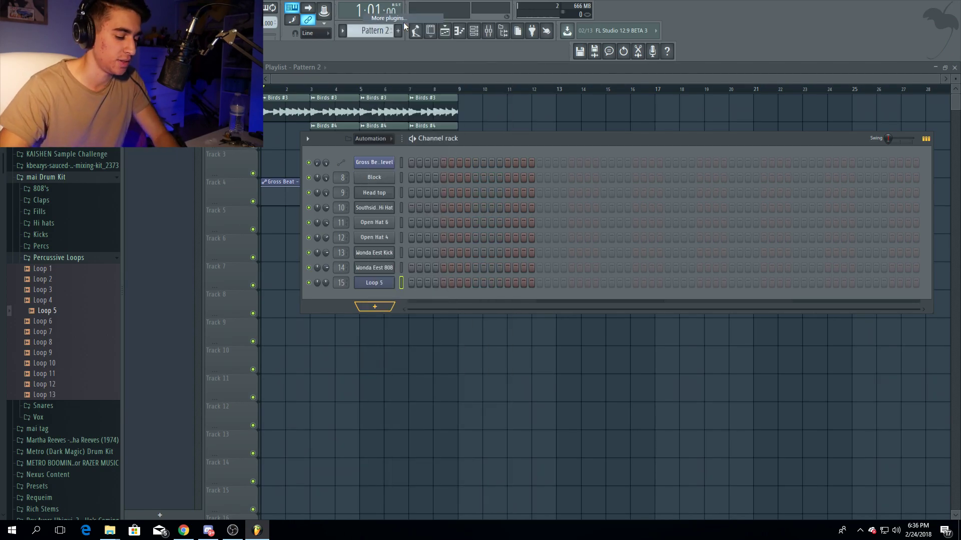
{"action": "type", "text": "sy"}
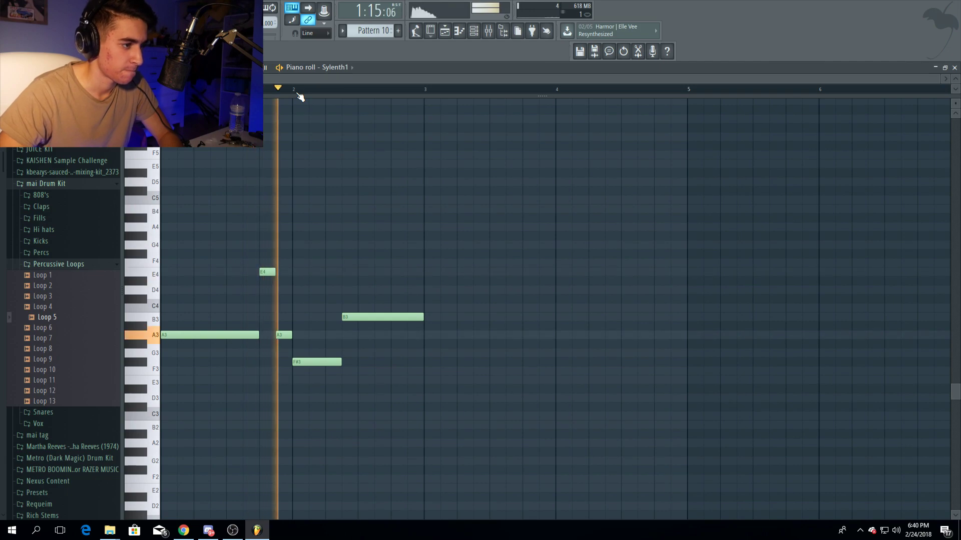
{"action": "left_click", "coordinate": [473, 32]}
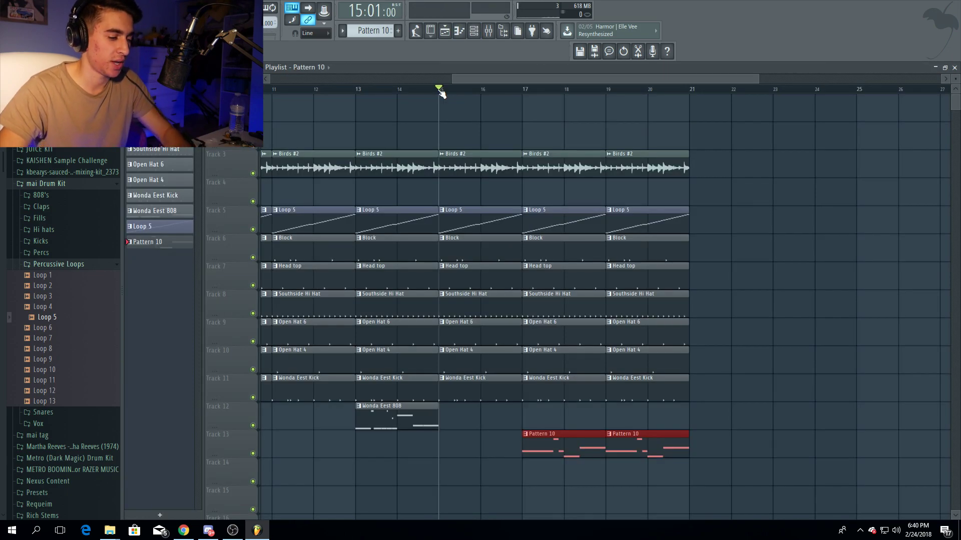
- Copy the Wonda Eest 808 clip to bar 15, save, and copy a Birds #3 clip to bar 21
{"action": "left_click_drag", "start_coordinate": [456, 425], "coordinate": [408, 409]}
{"action": "key", "text": "ctrl+b"}
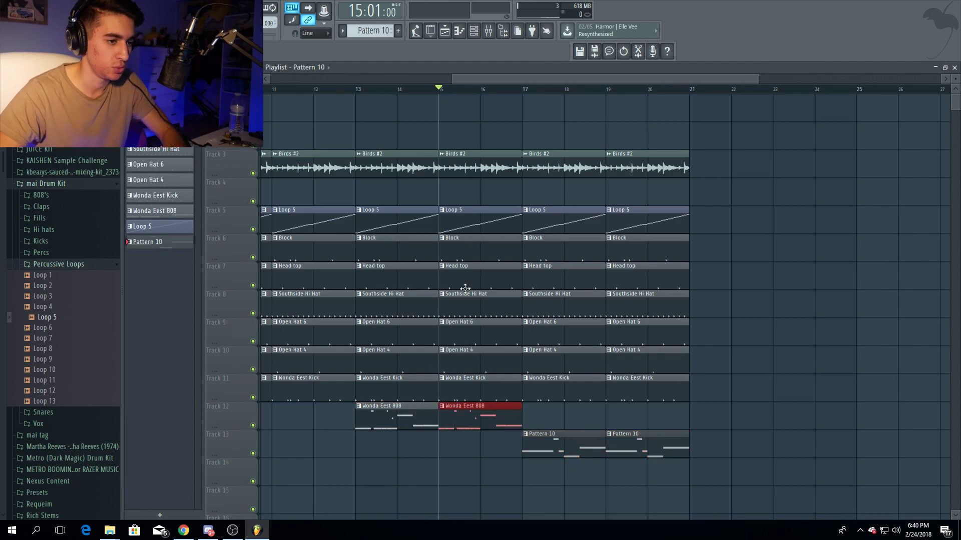
{"action": "key", "text": "space"}
{"action": "scroll", "coordinate": [480, 93], "scroll_direction": "down", "scroll_amount": 4}
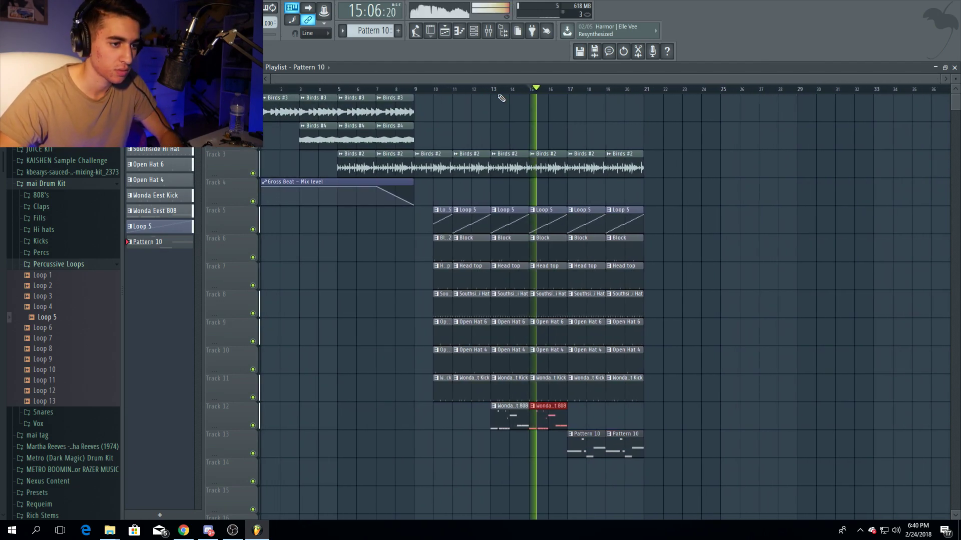
{"action": "key", "text": "ctrl+s"}
{"action": "scroll", "coordinate": [566, 95], "scroll_direction": "up", "scroll_amount": 5}
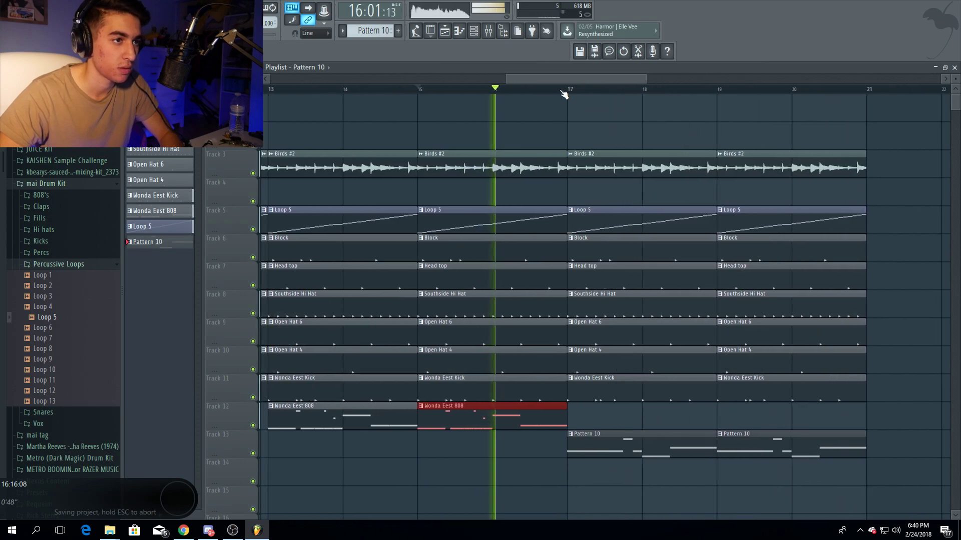
{"action": "scroll", "coordinate": [561, 91], "scroll_direction": "down", "scroll_amount": 5}
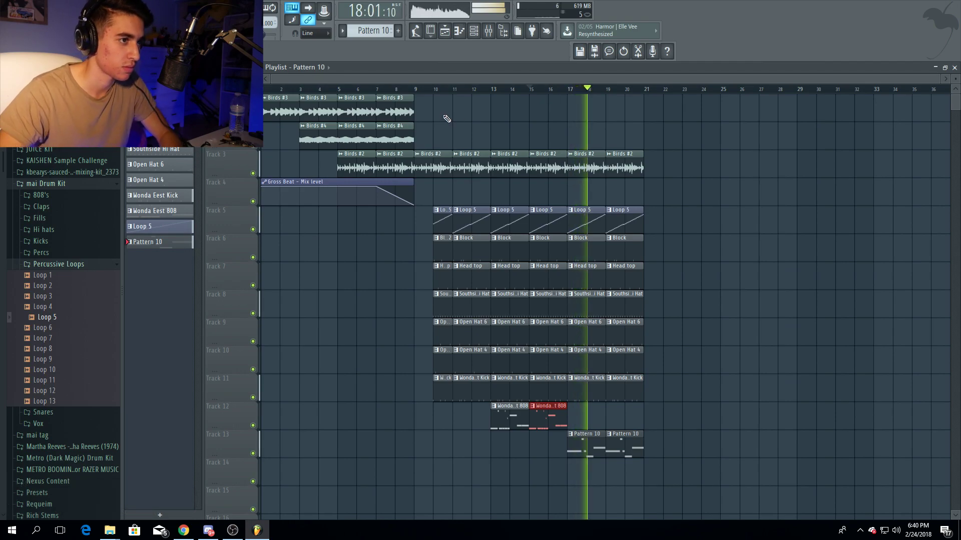
{"action": "left_click_drag", "start_coordinate": [447, 118], "coordinate": [671, 96]}
- Add Birds #3 and #4 copies at bars 23–25, save, and duplicate Birds #3 to bars 25–27
{"action": "left_click_drag", "start_coordinate": [635, 97], "coordinate": [671, 96]}
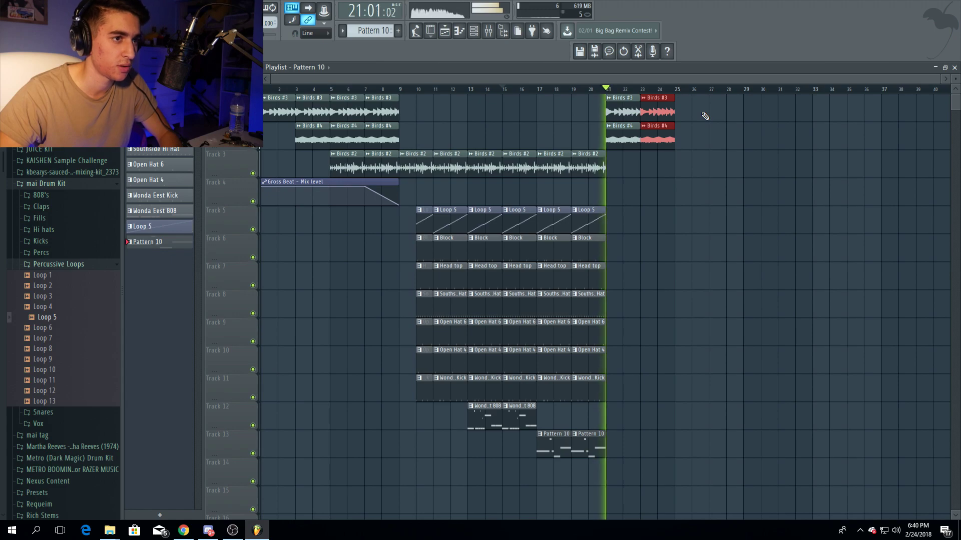
{"action": "key", "text": "ctrl+s"}
{"action": "left_click", "coordinate": [632, 114]}
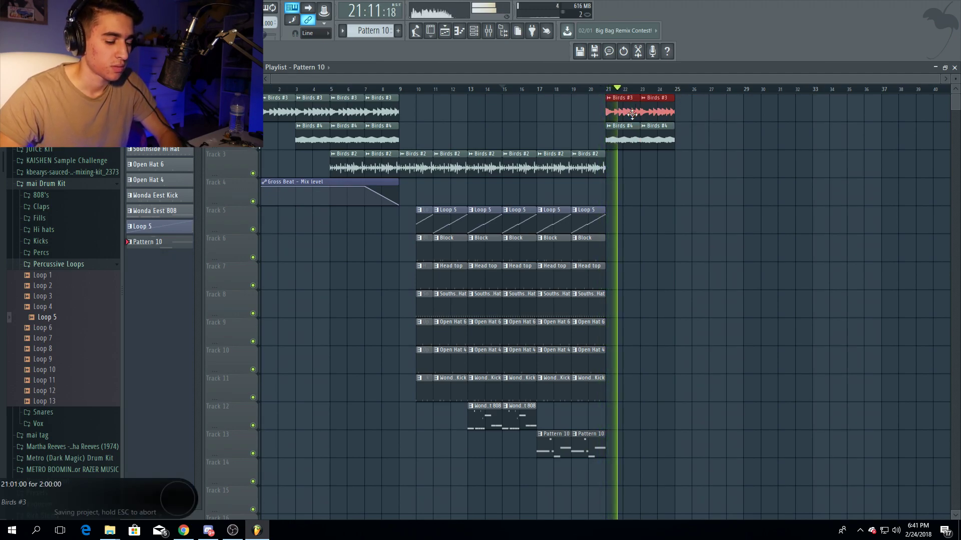
{"action": "key", "text": "ctrl+b"}
- Copy the Birds #2 clips toward bar 25 and duplicate Birds #4 to bars 25–29
{"action": "scroll", "coordinate": [632, 114], "scroll_direction": "down", "scroll_amount": 1}
{"action": "left_click_drag", "start_coordinate": [673, 123], "coordinate": [668, 175]}
{"action": "left_click_drag", "start_coordinate": [607, 152], "coordinate": [528, 174]}
{"action": "left_click_drag", "start_coordinate": [523, 169], "coordinate": [644, 165]}
{"action": "left_click_drag", "start_coordinate": [643, 124], "coordinate": [591, 137]}
{"action": "key", "text": "ctrl+b"}
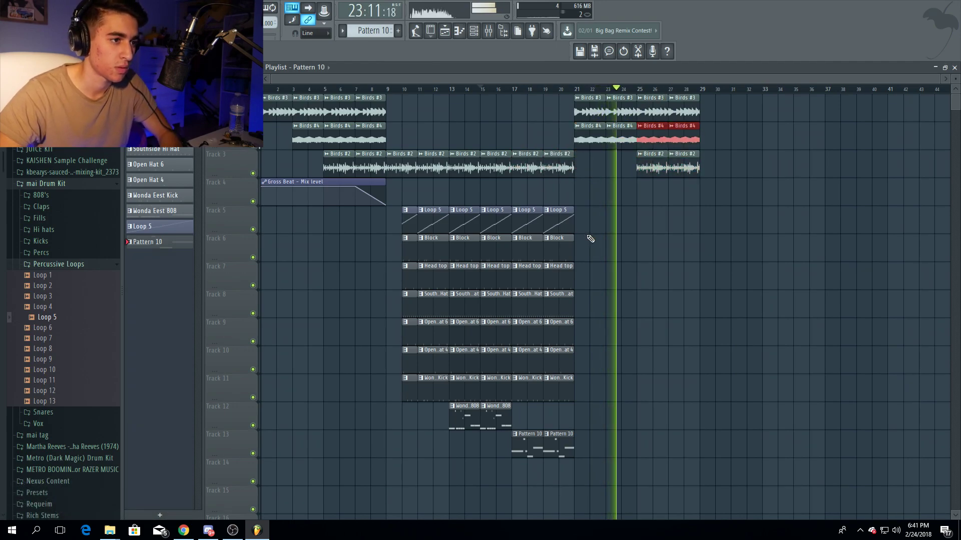
- Extend the Block, Head top, hi hat and Open Hat 4 clips forward, deleting extras near bar 29
{"action": "left_click_drag", "start_coordinate": [591, 240], "coordinate": [500, 315]}
{"action": "left_click_drag", "start_coordinate": [497, 243], "coordinate": [653, 243]}
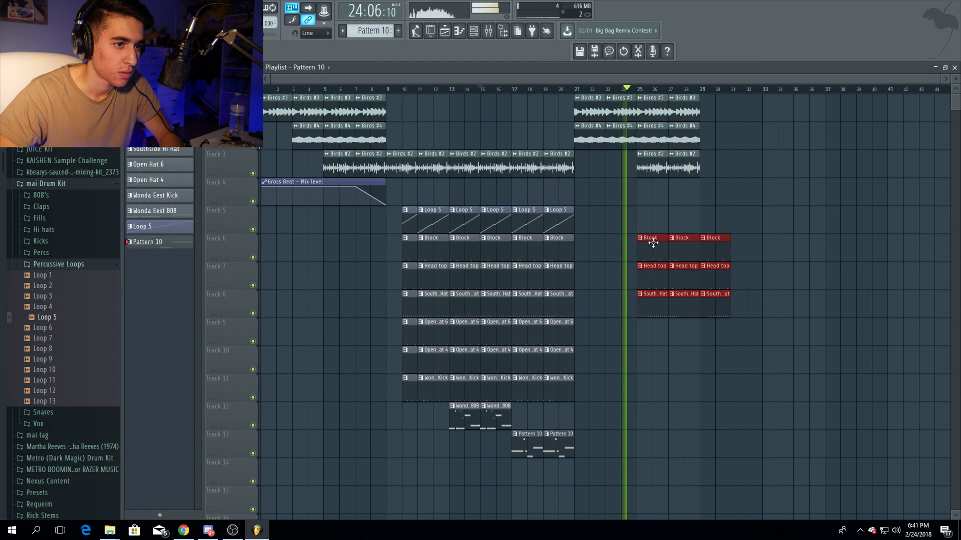
{"action": "left_click_drag", "start_coordinate": [575, 346], "coordinate": [647, 365]}
{"action": "left_click_drag", "start_coordinate": [596, 386], "coordinate": [521, 392]}
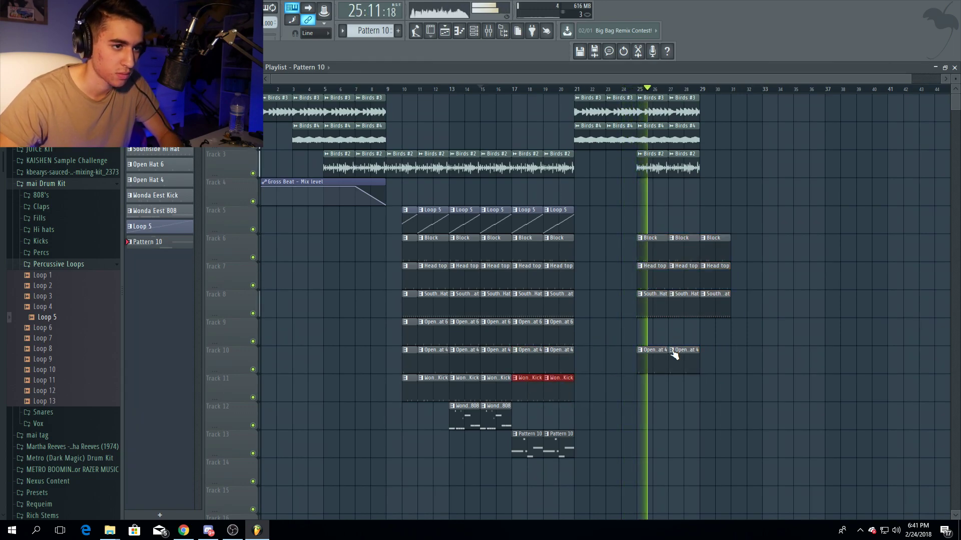
{"action": "right_click", "coordinate": [722, 253]}
{"action": "right_click", "coordinate": [719, 278]}
{"action": "right_click", "coordinate": [713, 303]}
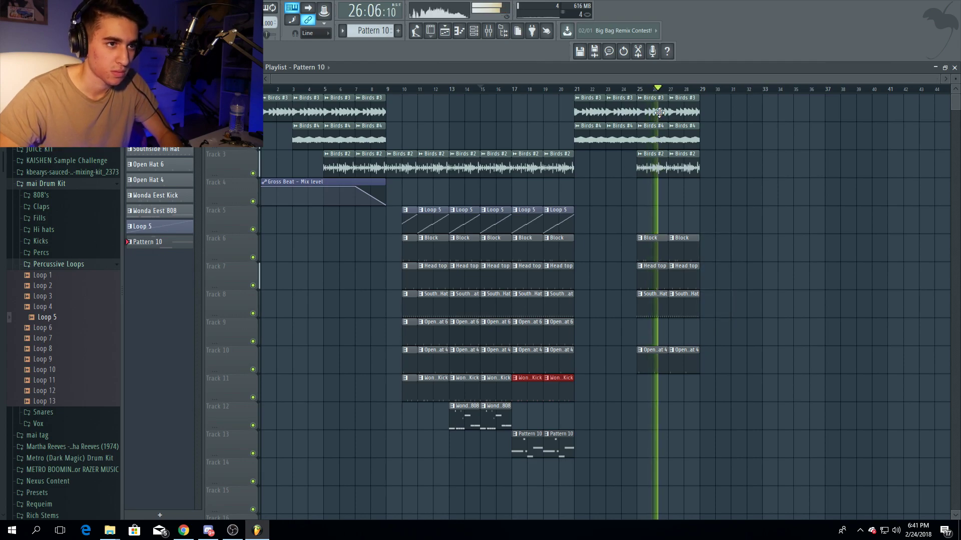
- Copy the bars 14–15 section to bars 29–30, an 808 clip to bar 30, and Pattern 10 to bar 31
{"action": "left_click_drag", "start_coordinate": [466, 151], "coordinate": [497, 398]}
{"action": "left_click_drag", "start_coordinate": [490, 224], "coordinate": [740, 223]}
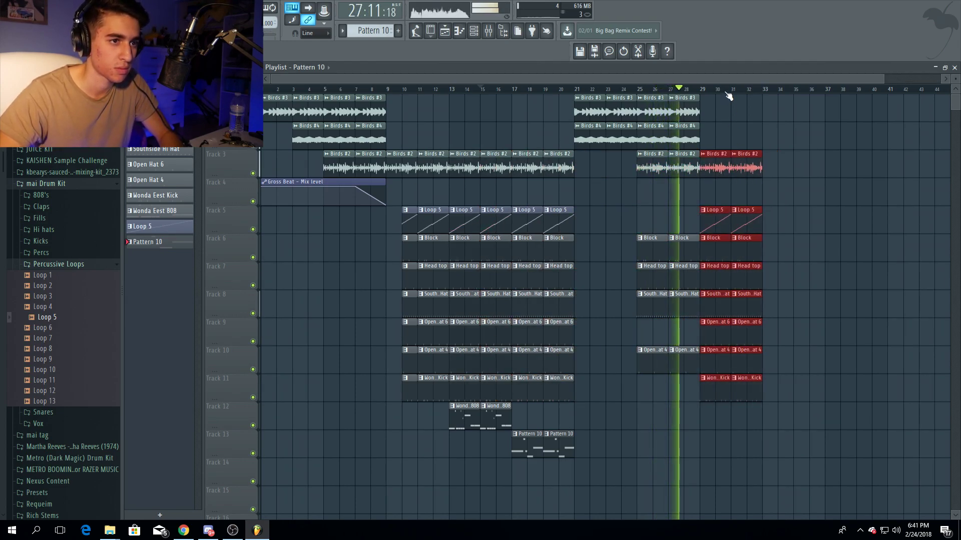
{"action": "scroll", "coordinate": [728, 95], "scroll_direction": "down", "scroll_amount": 1}
{"action": "scroll", "coordinate": [729, 96], "scroll_direction": "up", "scroll_amount": 3}
{"action": "left_click_drag", "start_coordinate": [388, 418], "coordinate": [656, 426]}
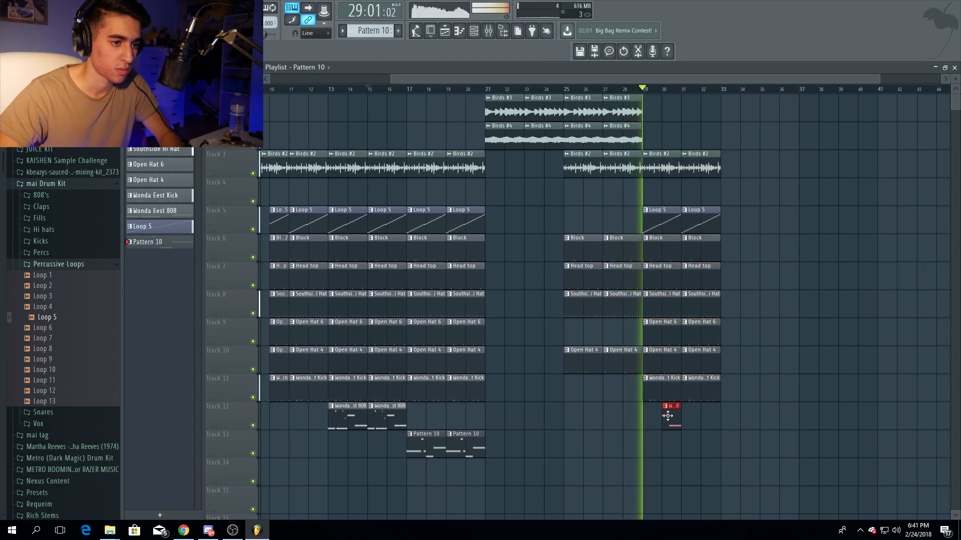
{"action": "scroll", "coordinate": [687, 91], "scroll_direction": "up", "scroll_amount": 4}
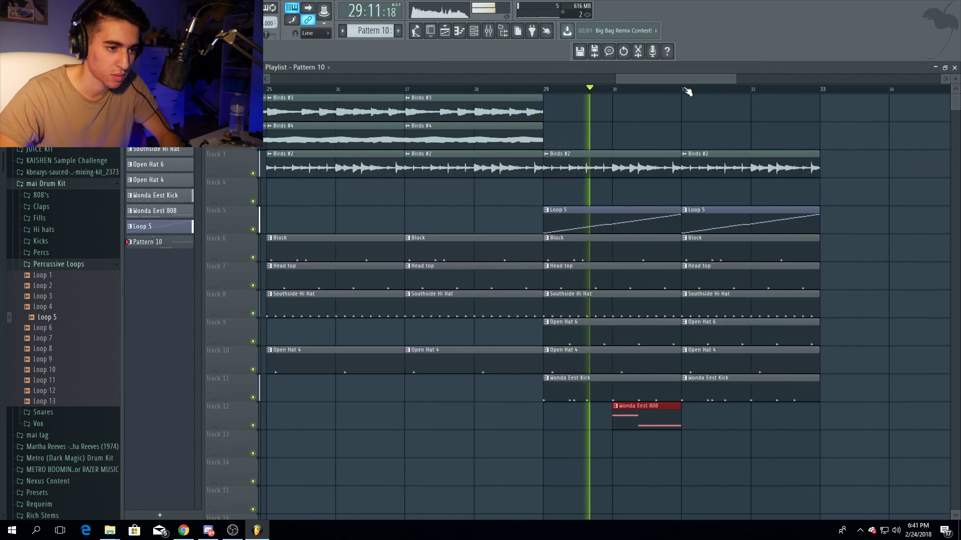
{"action": "scroll", "coordinate": [687, 91], "scroll_direction": "down", "scroll_amount": 1}
{"action": "scroll", "coordinate": [686, 90], "scroll_direction": "down", "scroll_amount": 2}
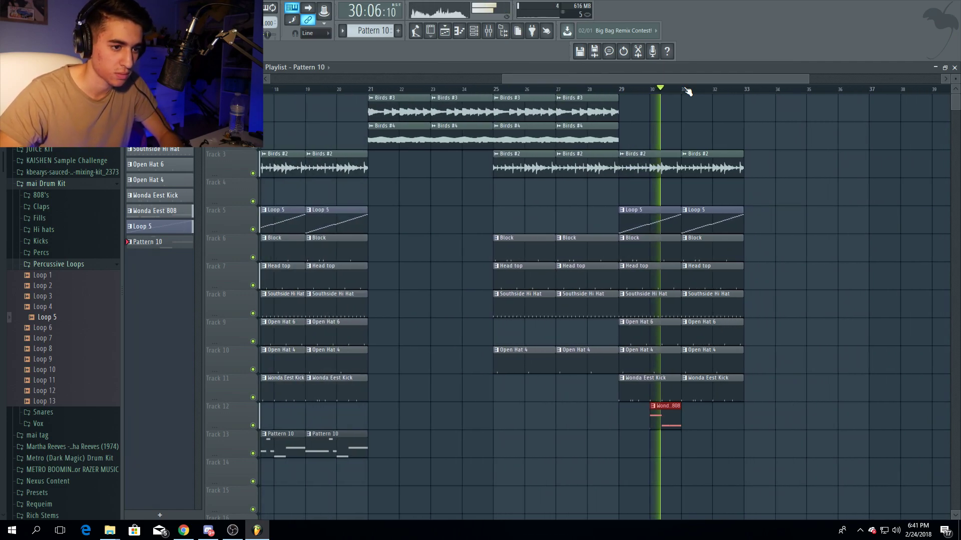
{"action": "scroll", "coordinate": [687, 91], "scroll_direction": "down", "scroll_amount": 3}
{"action": "left_click", "coordinate": [708, 449]}
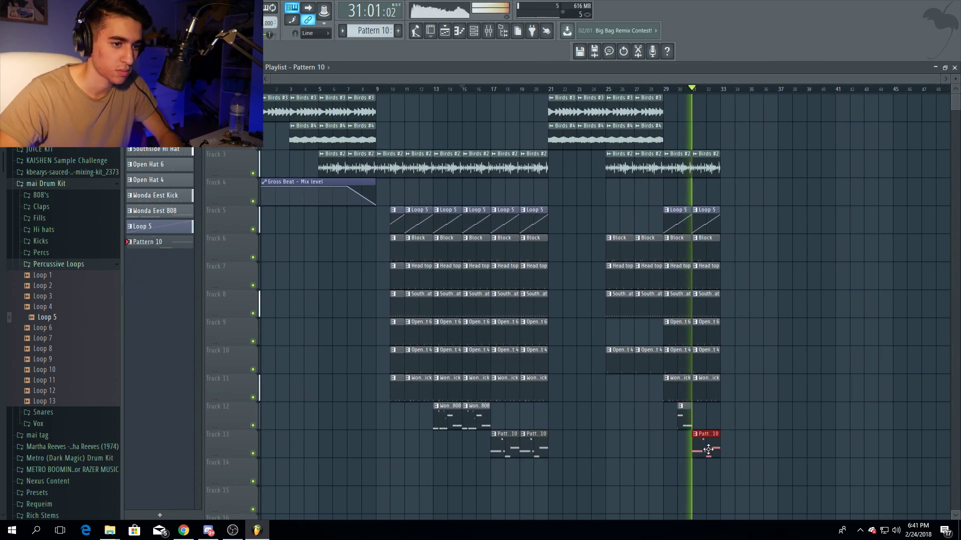